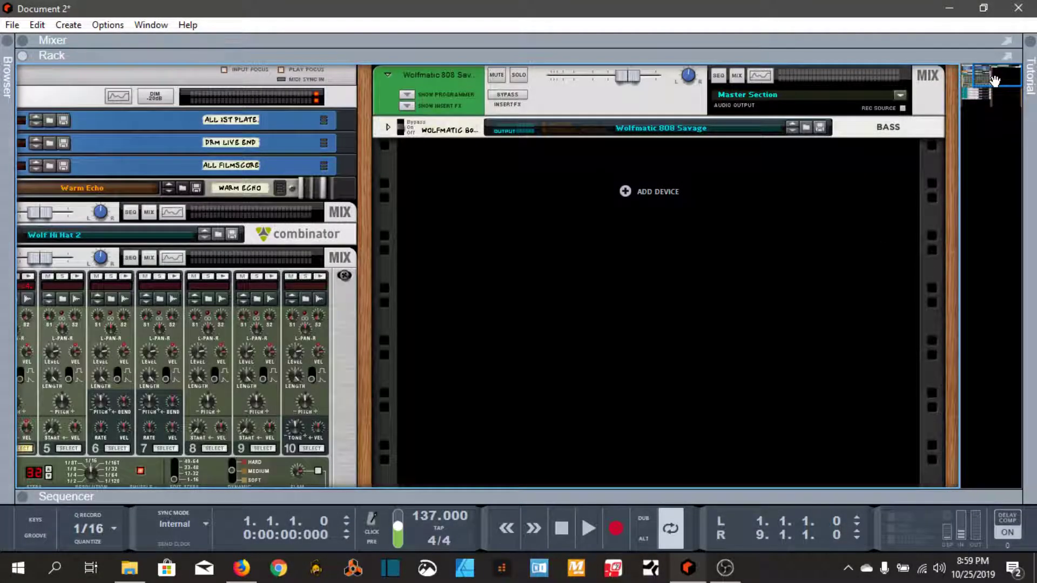
Step: Scroll the rear rack to show the Redrum cabled to the KICK, Ch.2, Ch.3 and Ch.4 channels
left_click_drag(998, 77, 320, 191)
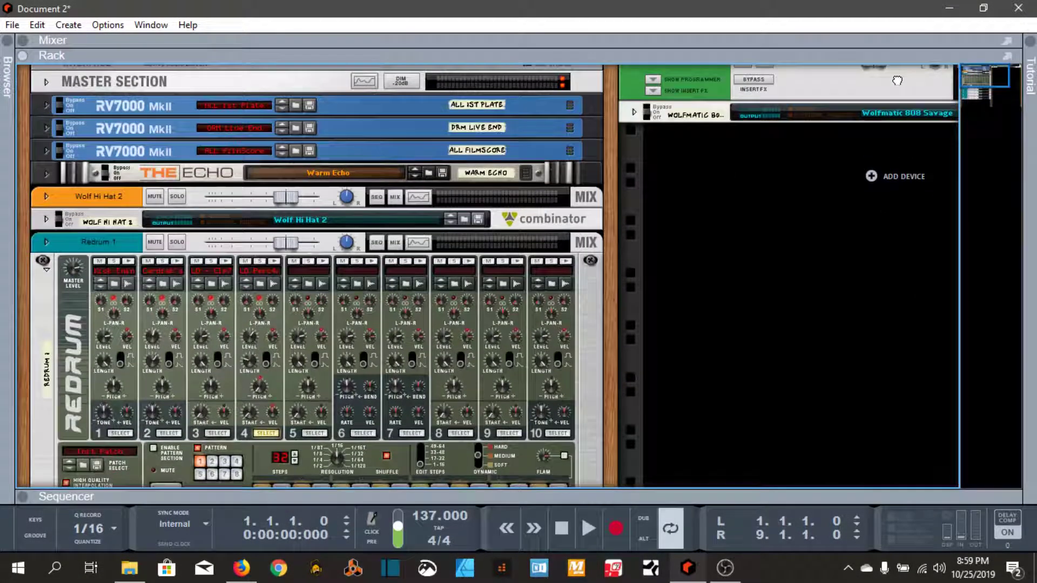
scroll(319, 202, "down", 3)
scroll(318, 203, "down", 6)
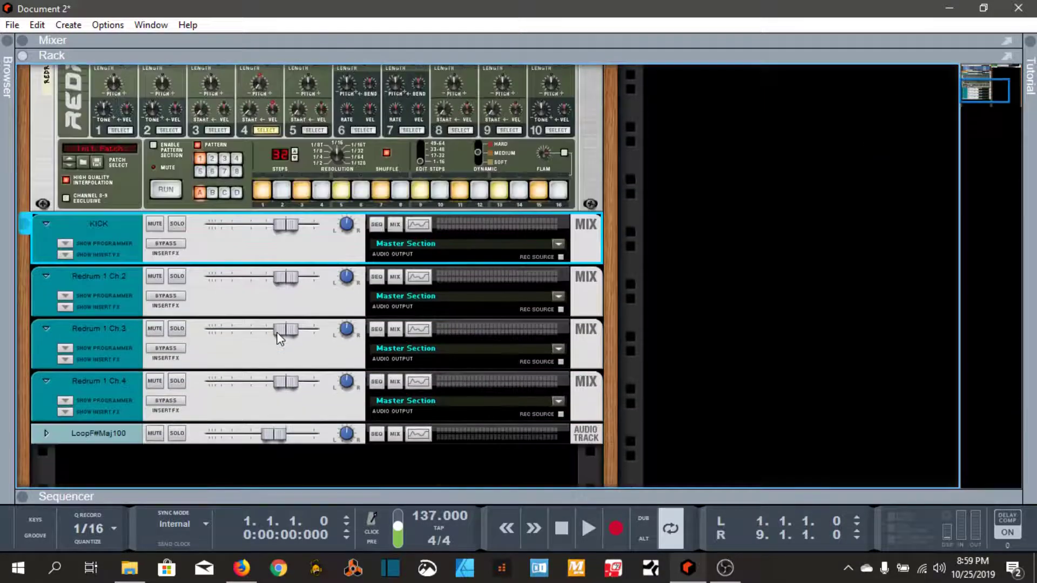
scroll(921, 410, "up", 4)
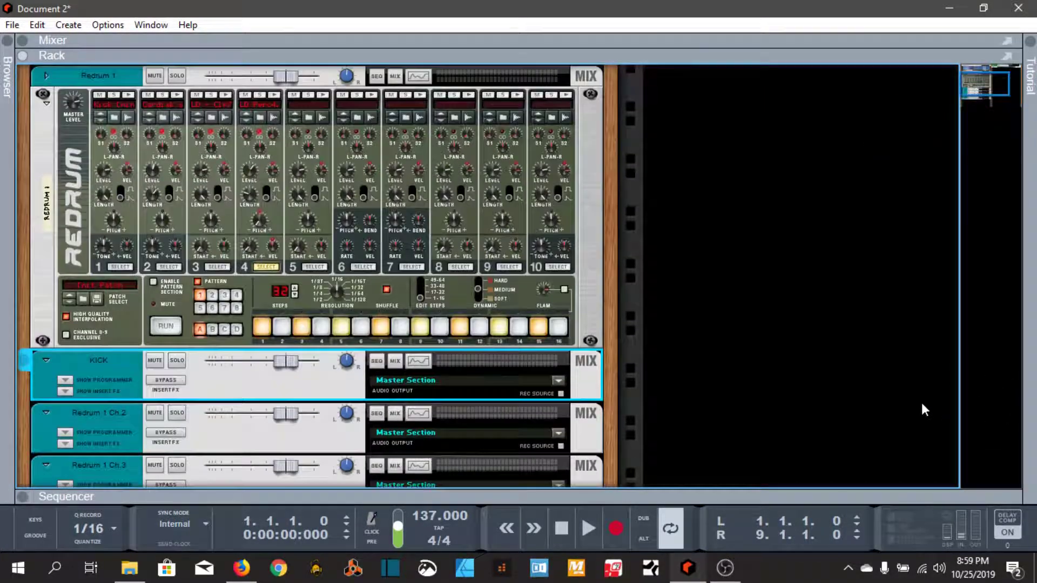
scroll(890, 389, "up", 2)
scroll(851, 359, "up", 2)
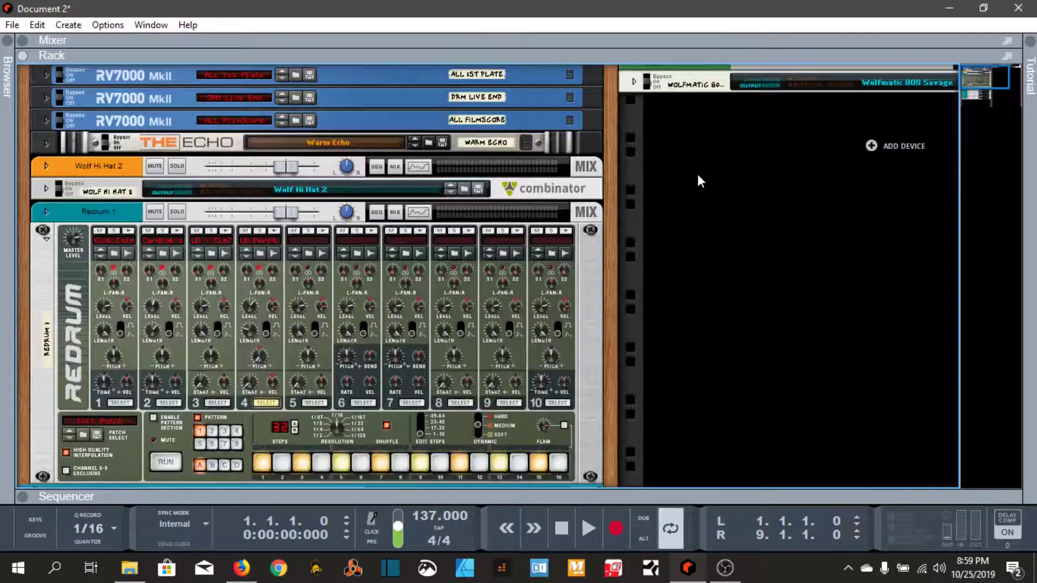
scroll(402, 434, "up", 2)
scroll(402, 434, "up", 3)
Step: Check the Redrum channel 5 output connections, then enlarge the sequencer to fill the window
key("Tab")
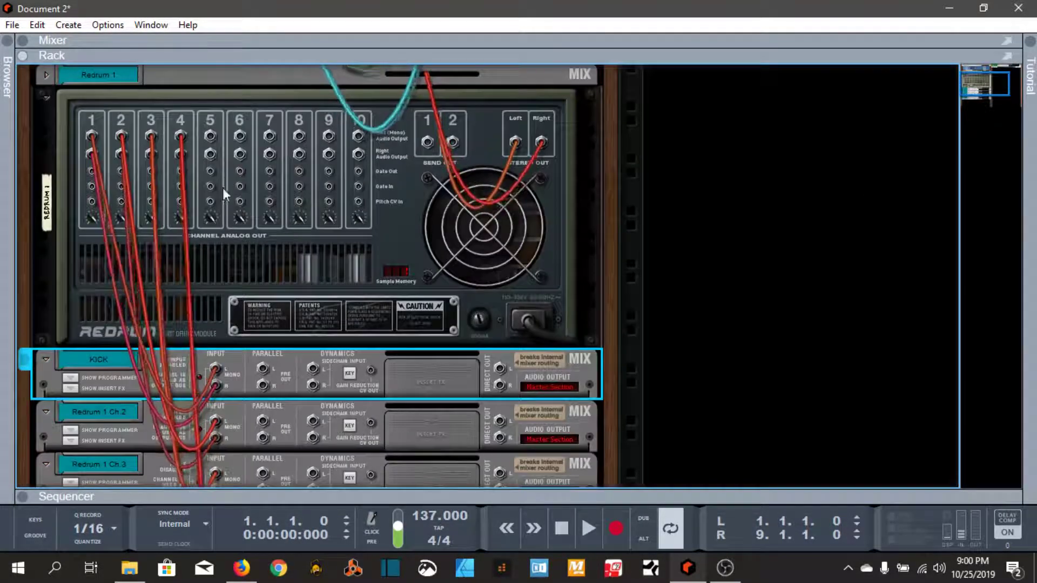
right_click(211, 136)
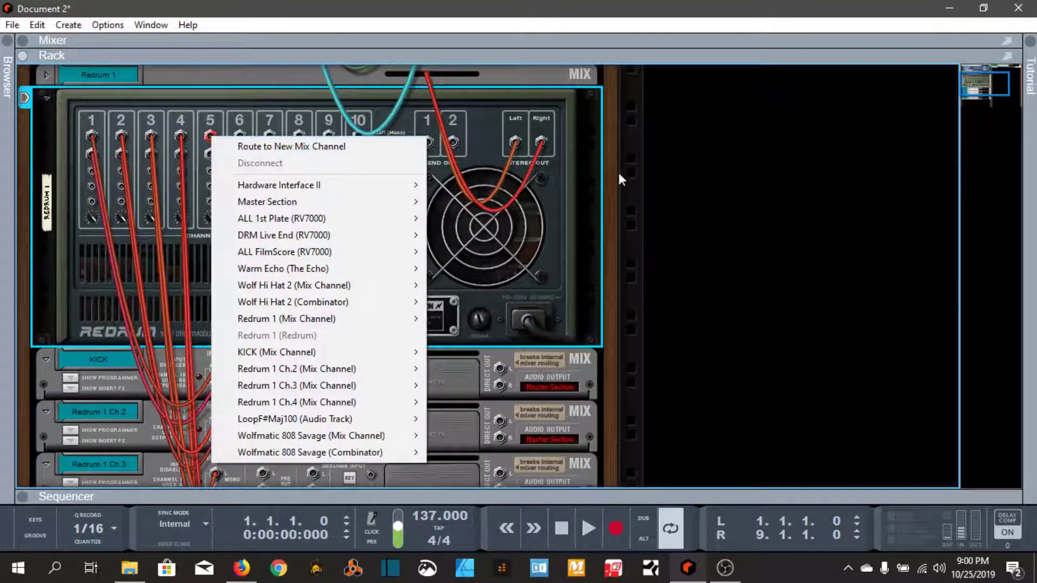
left_click(687, 279)
key("Tab")
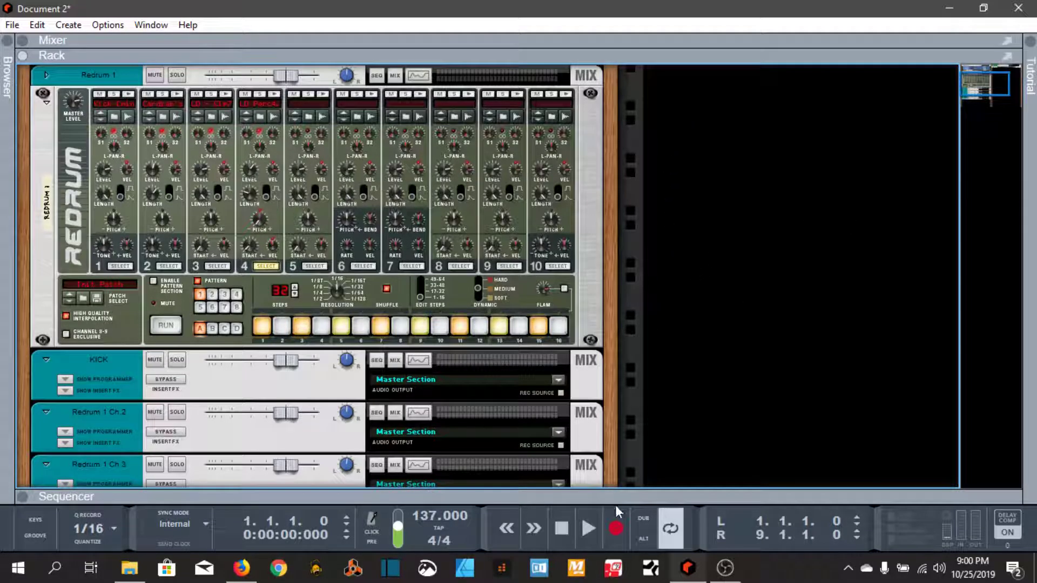
left_click_drag(632, 455, 638, 8)
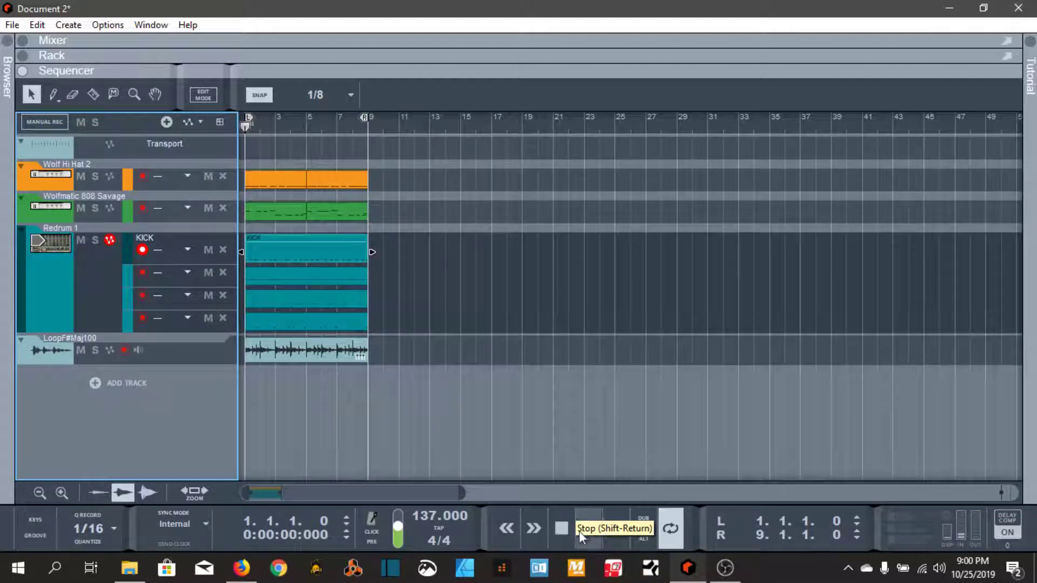
left_click(585, 529)
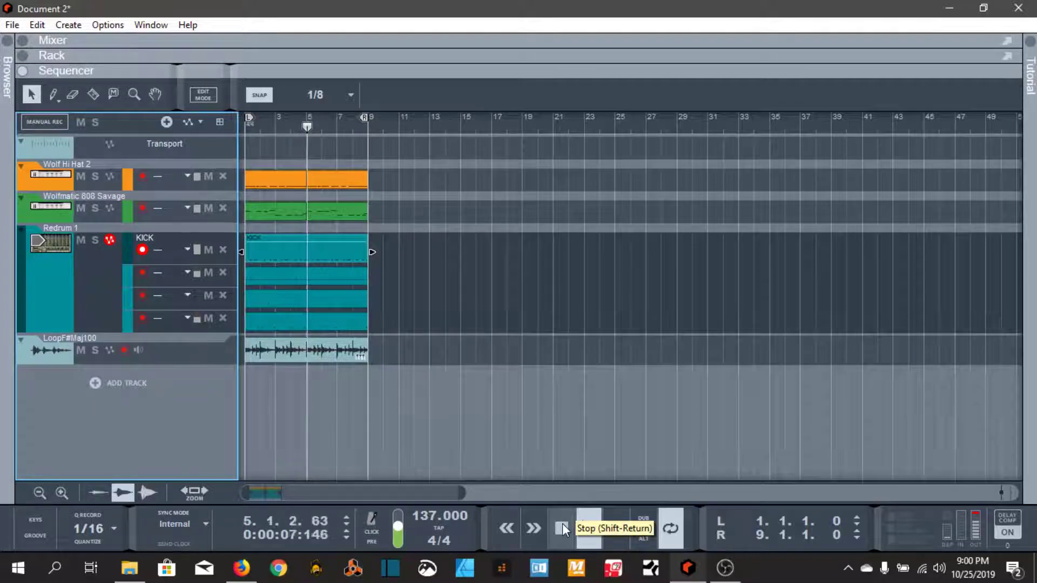
double_click(561, 528)
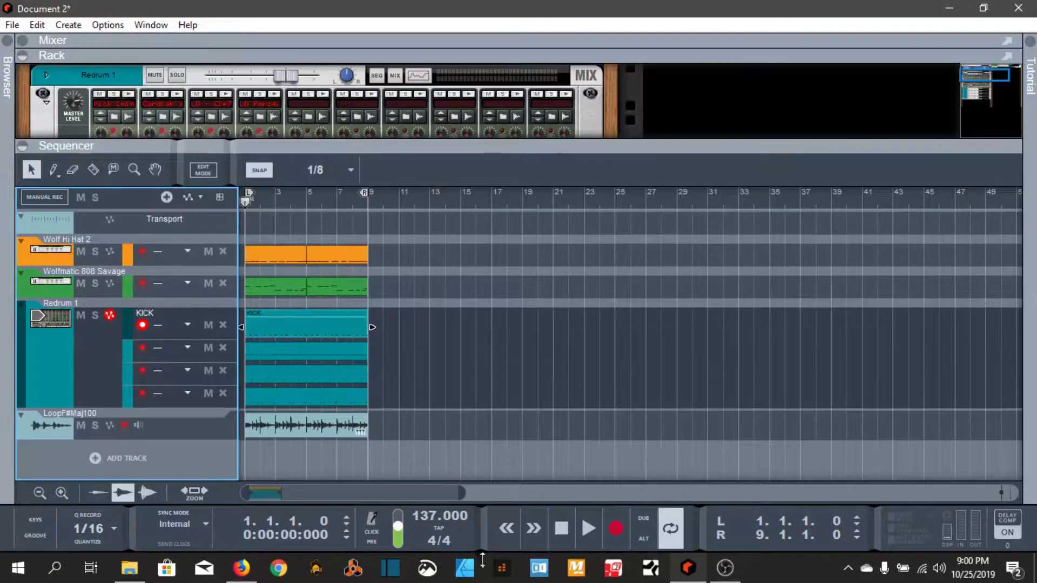
Step: Cable the KICK mix channel output into the Wolfmatic 808 channel's Dynamics sidechain input
left_click_drag(485, 76, 478, 550)
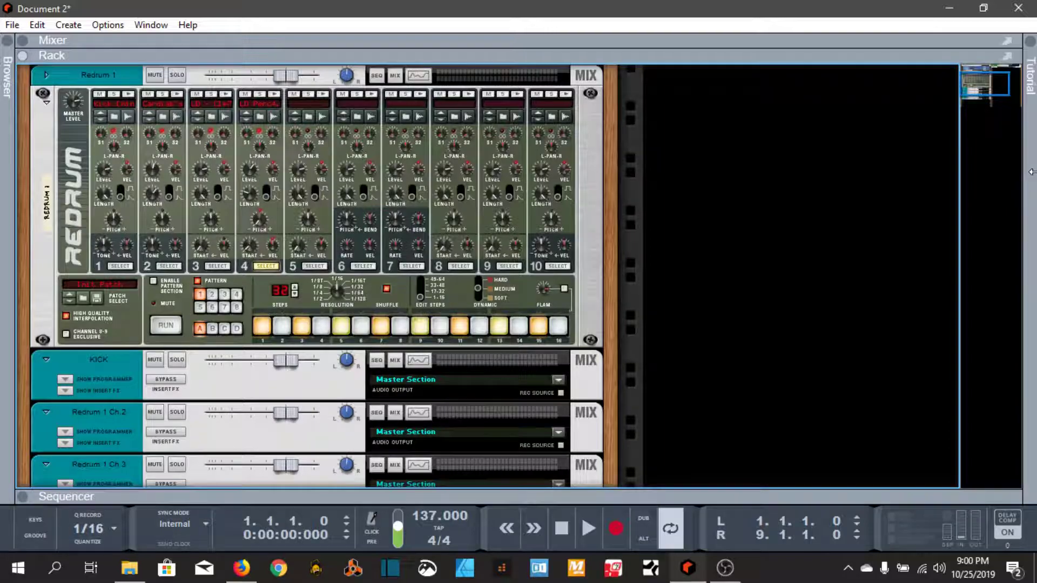
left_click_drag(992, 77, 992, 41)
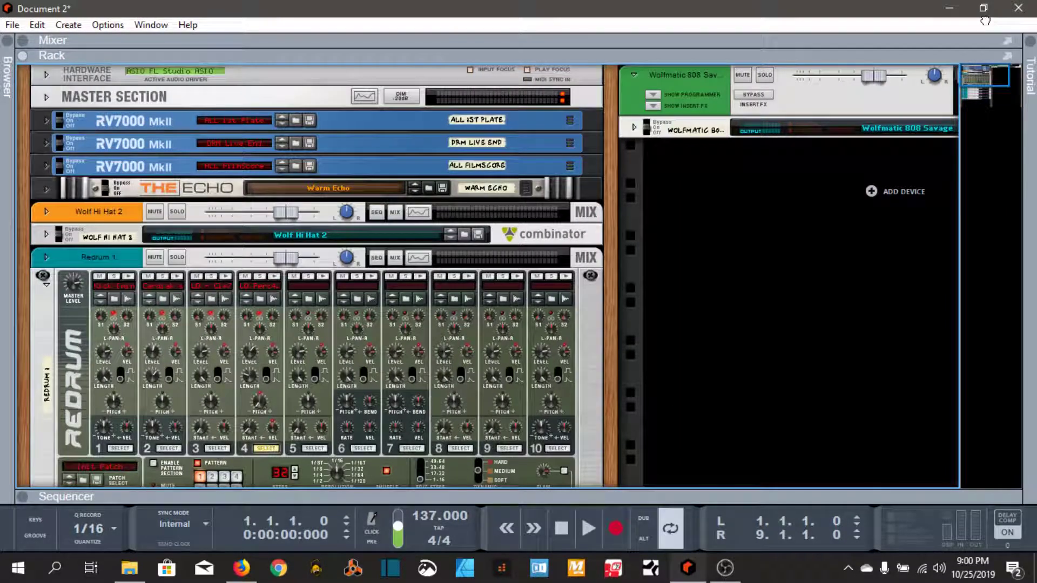
scroll(781, 254, "down", 3)
scroll(486, 347, "up", 3)
scroll(212, 237, "down", 5)
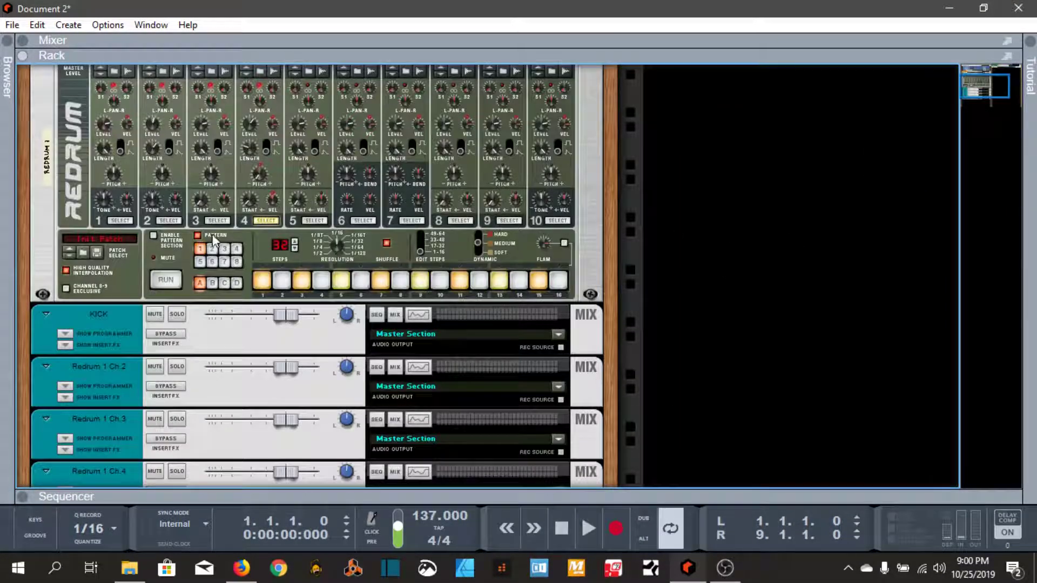
scroll(90, 331, "up", 2)
left_click(117, 387)
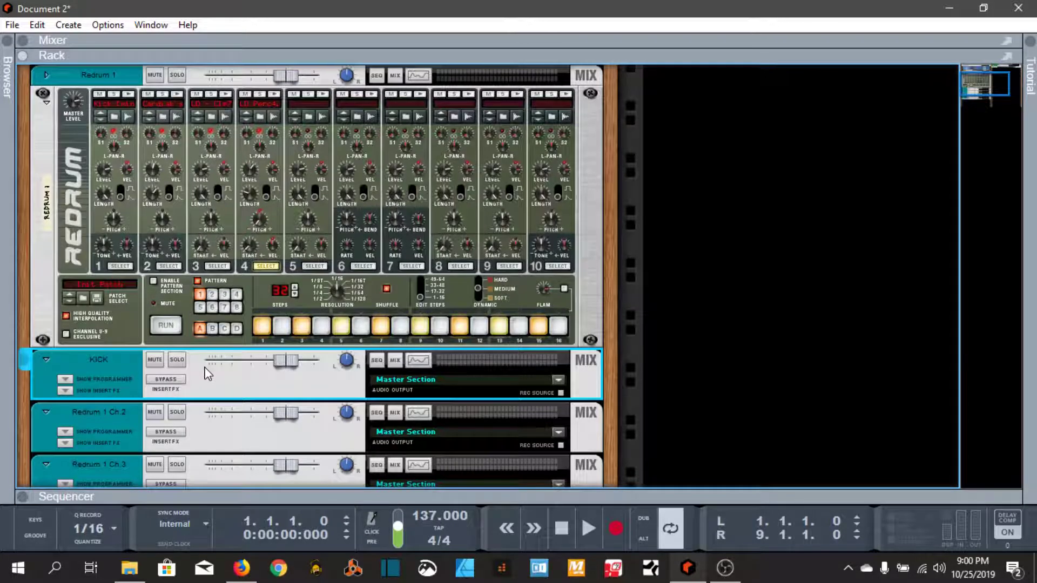
key("Tab")
scroll(417, 362, "down", 4)
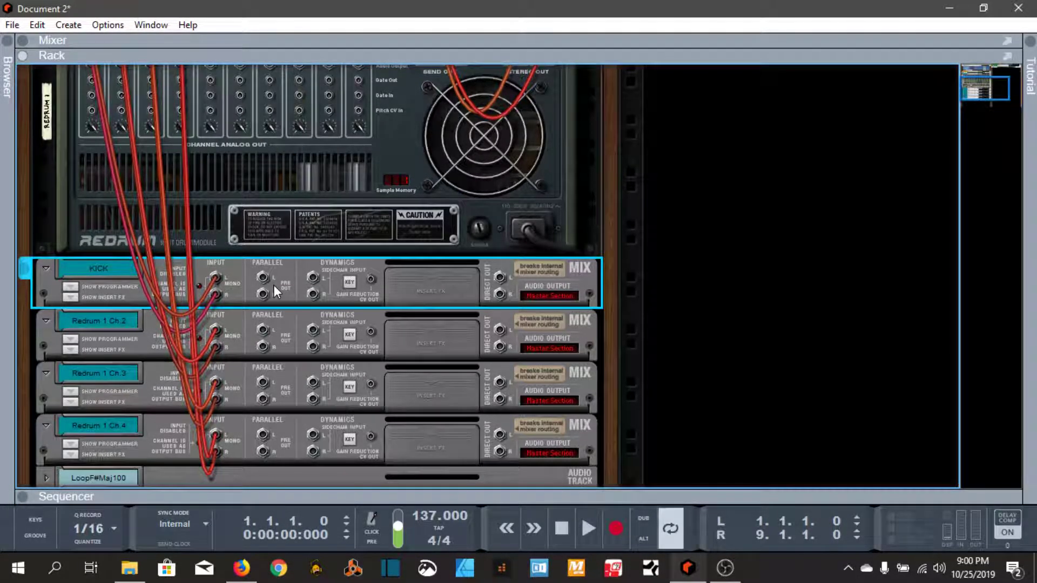
scroll(826, 207, "up", 5)
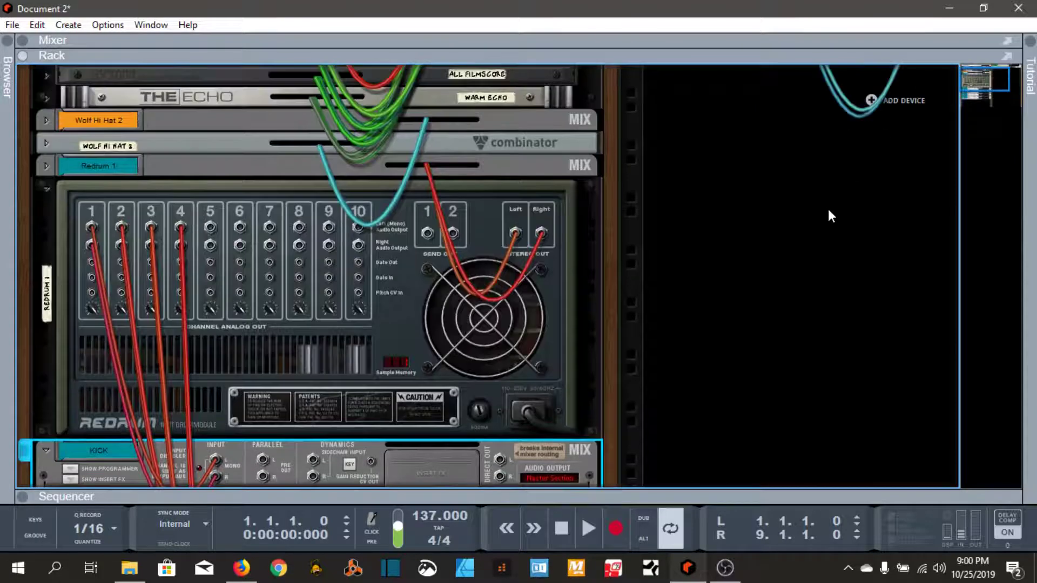
scroll(822, 197, "up", 2)
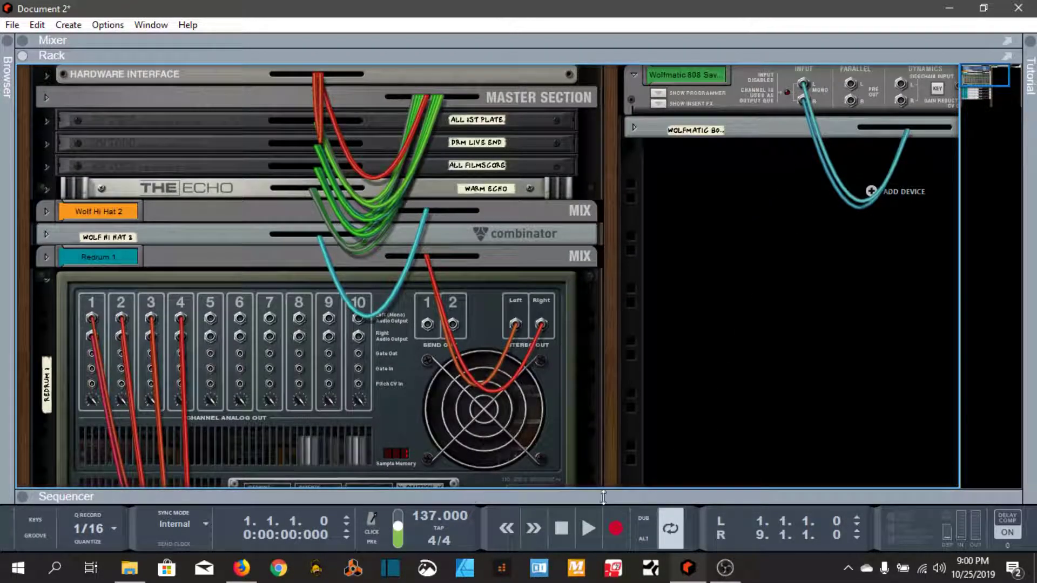
left_click_drag(988, 73, 1024, 69)
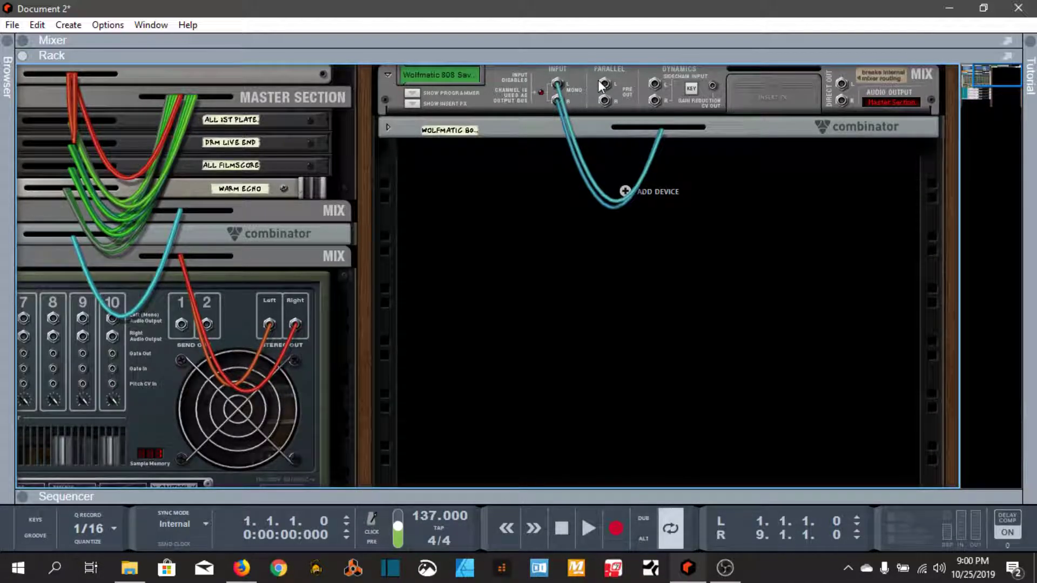
scroll(375, 474, "down", 3)
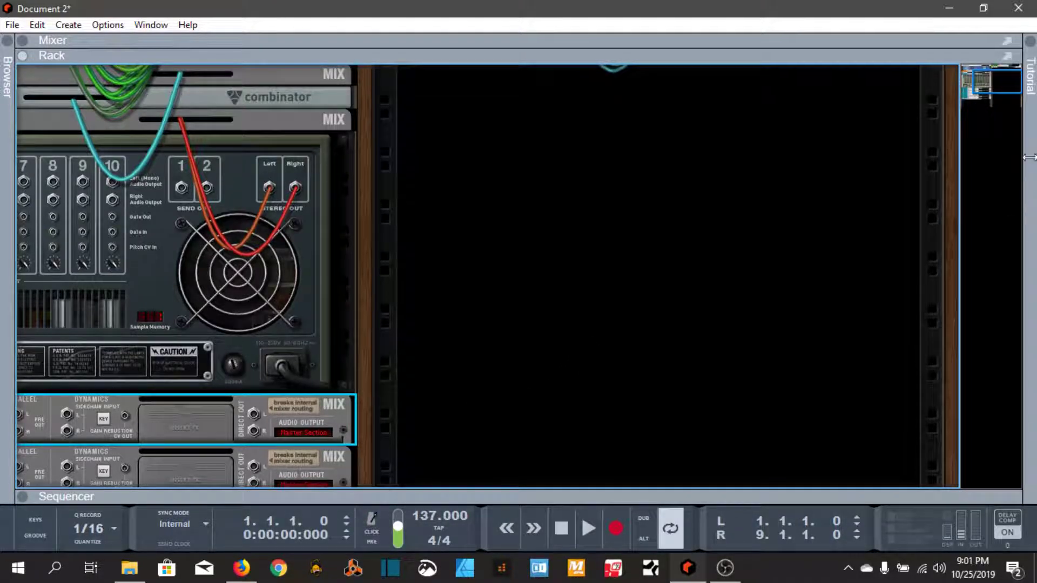
left_click_drag(1004, 85, 994, 83)
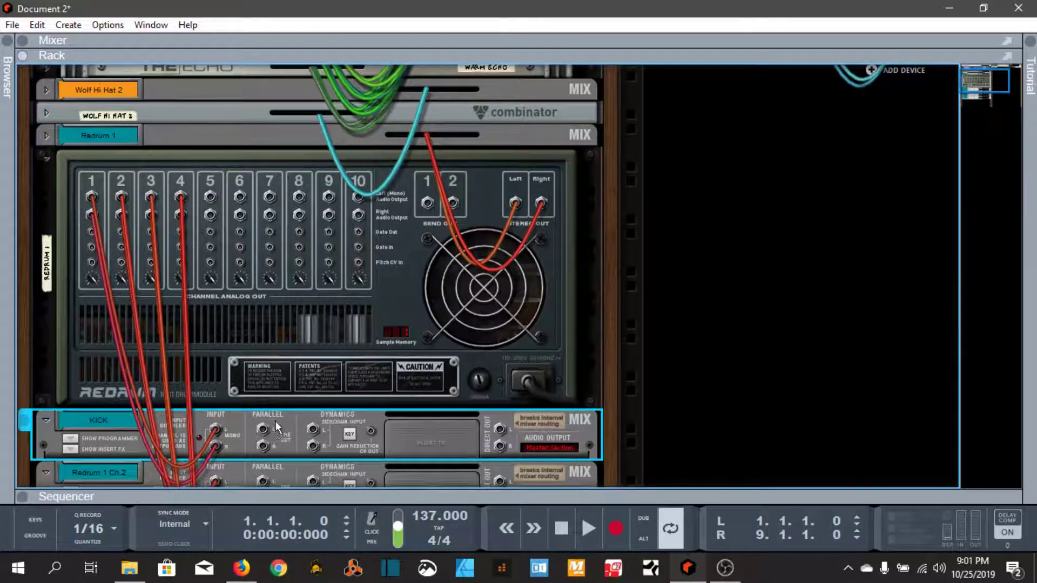
left_click_drag(287, 416, 751, 88)
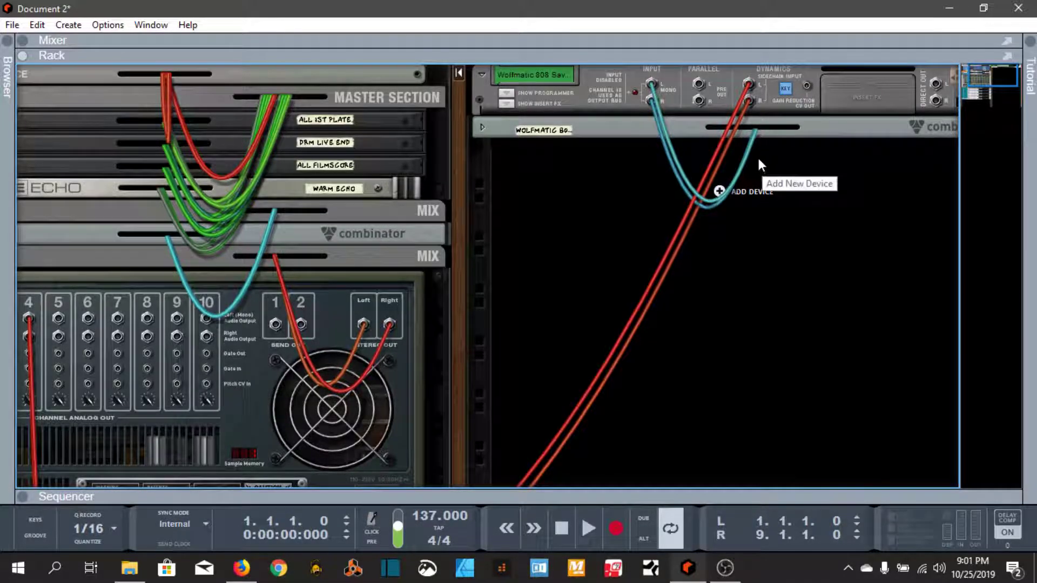
key("Tab")
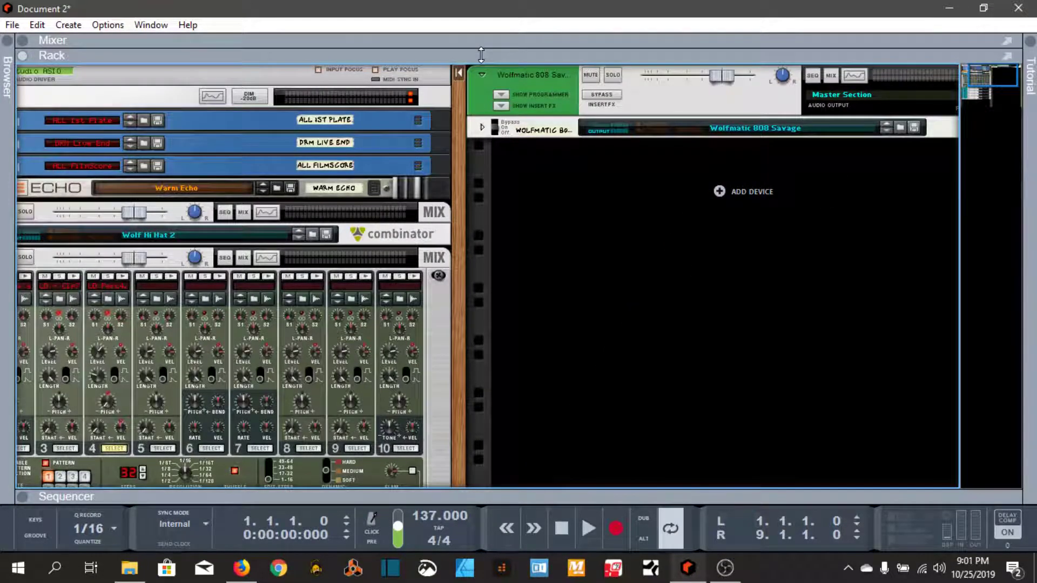
Step: Detach the mixer into its own window and select the Wolfmatic 808 Savage channel
key("F5")
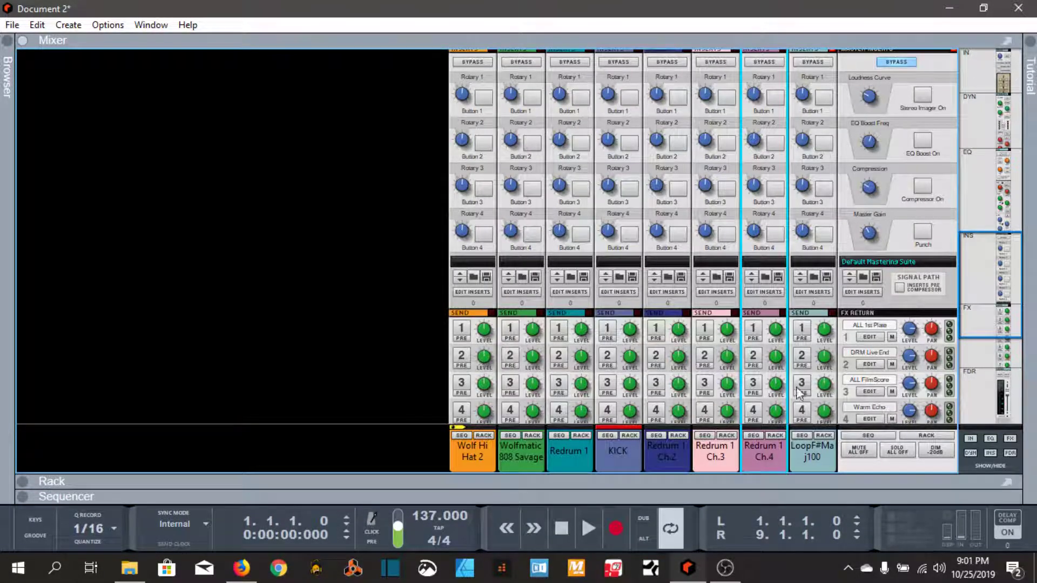
scroll(838, 377, "up", 3)
scroll(838, 376, "up", 3)
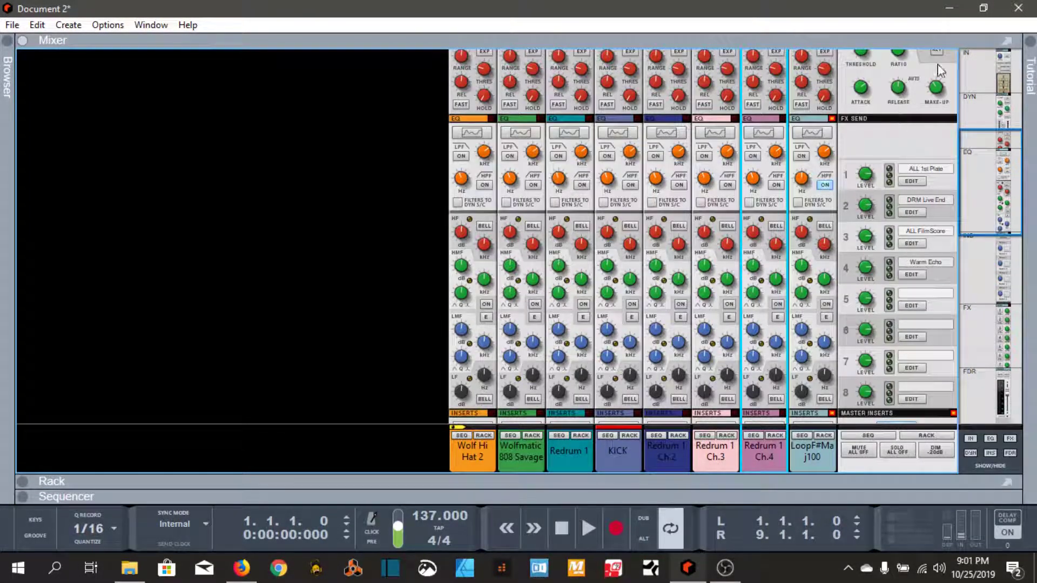
left_click(1006, 40)
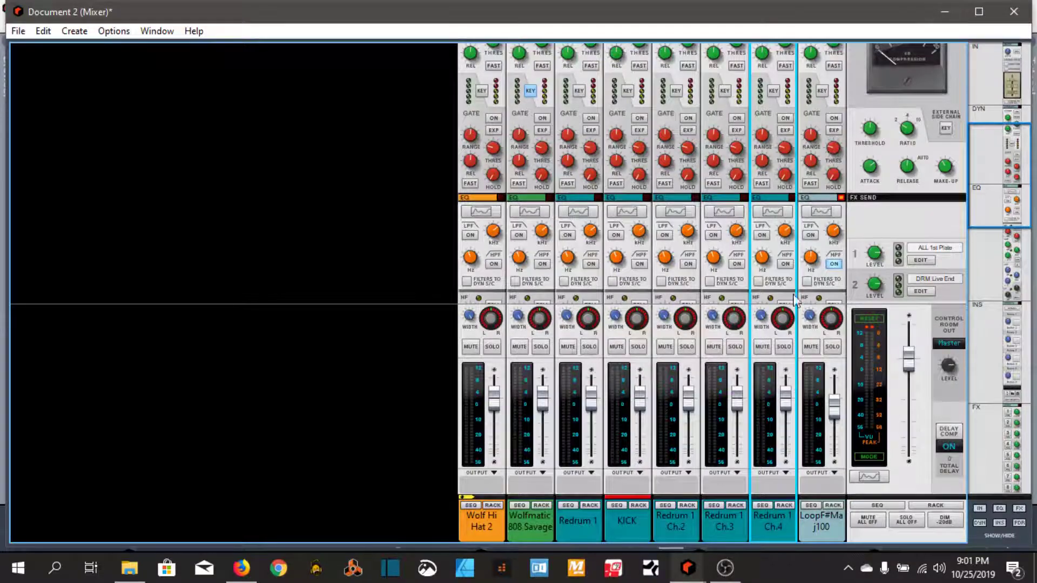
scroll(795, 289, "up", 3)
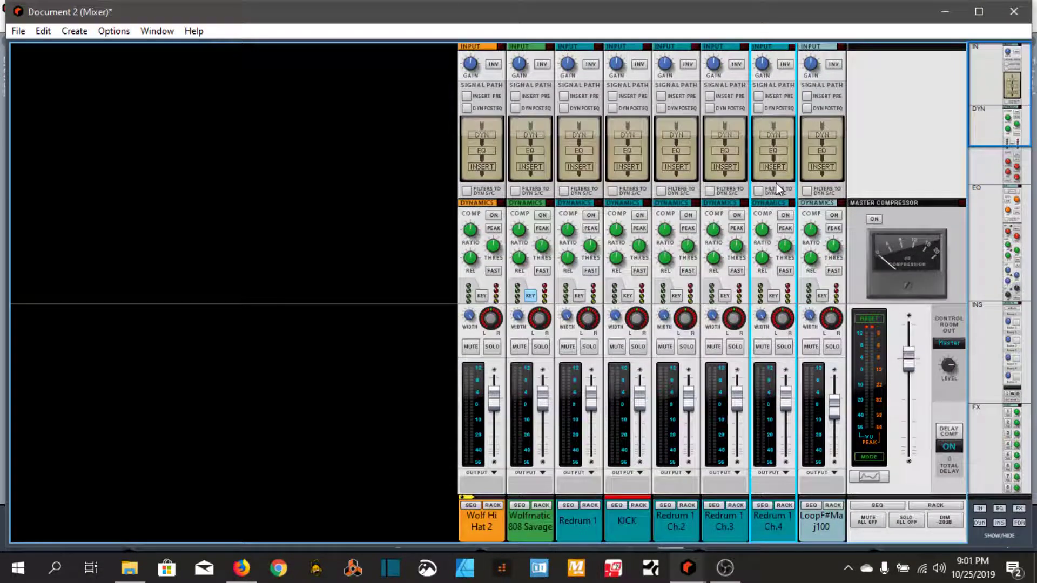
scroll(775, 182, "down", 5)
scroll(775, 182, "down", 5)
scroll(754, 506, "down", 3)
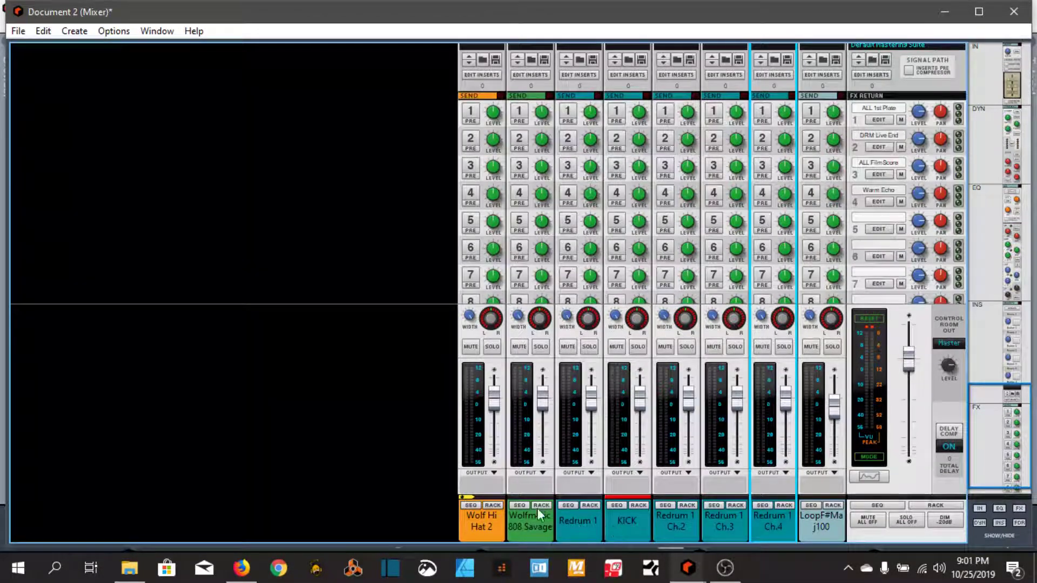
left_click(533, 533)
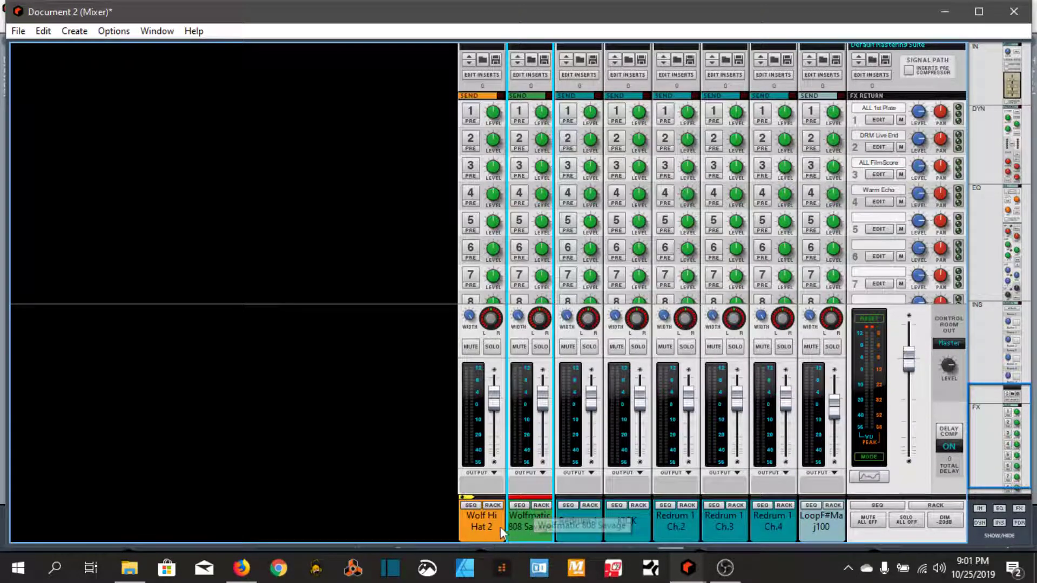
scroll(527, 227, "up", 3)
scroll(527, 227, "up", 3)
scroll(527, 227, "up", 3)
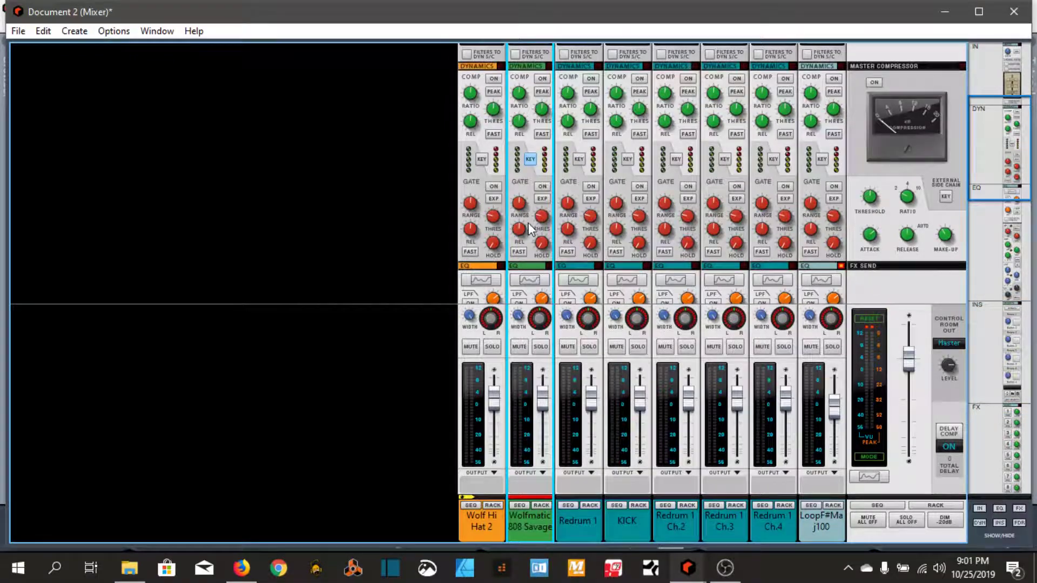
Step: Switch on the 808 channel's compressor with fast release and peak detection
left_click(541, 80)
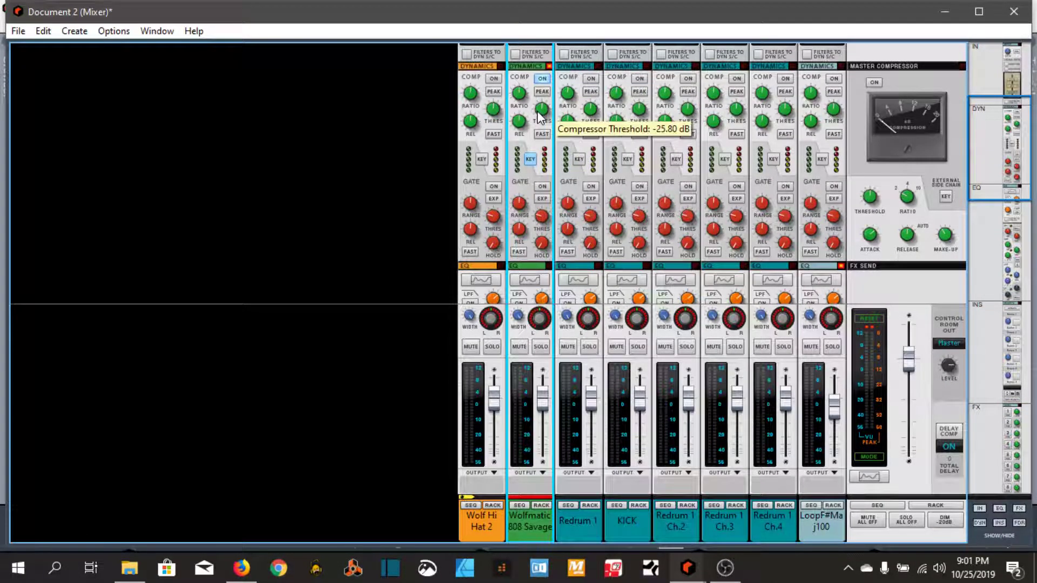
left_click(541, 134)
left_click(542, 94)
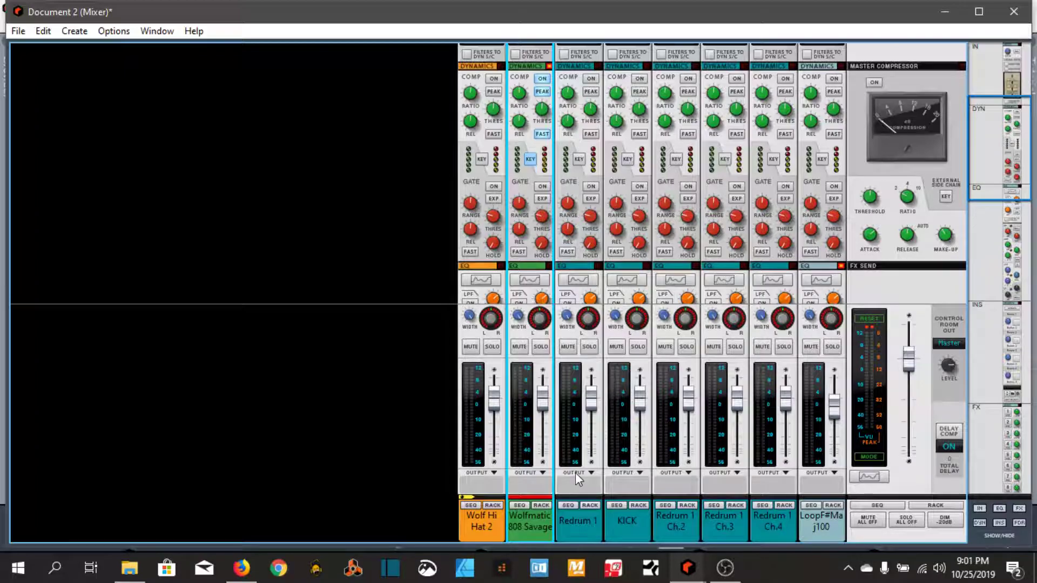
key("alt+Tab")
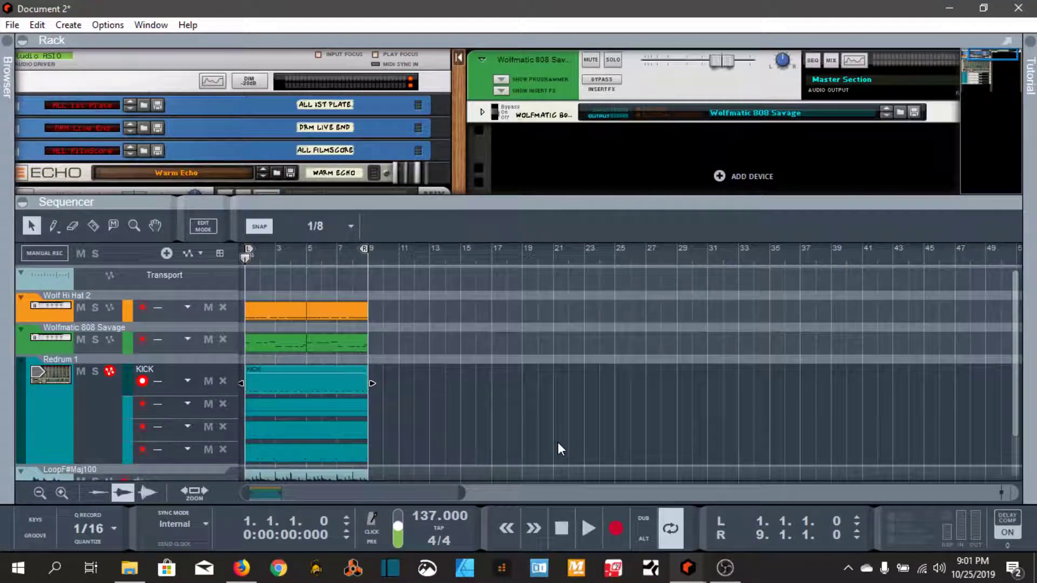
Step: Solo the Redrum 1 track in the full sequencer and start the song playing
left_click(559, 425)
key("F6")
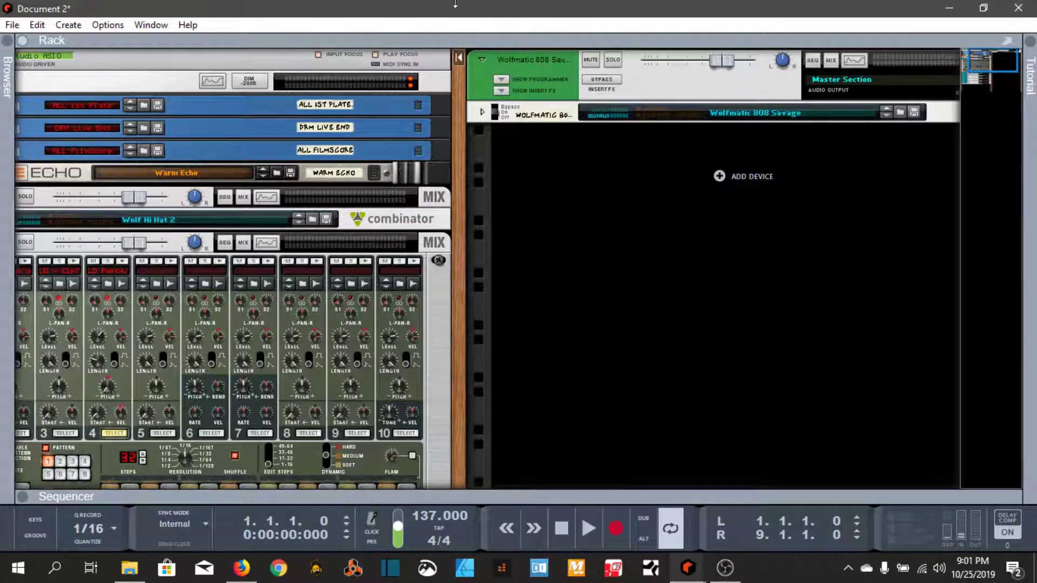
key("F7")
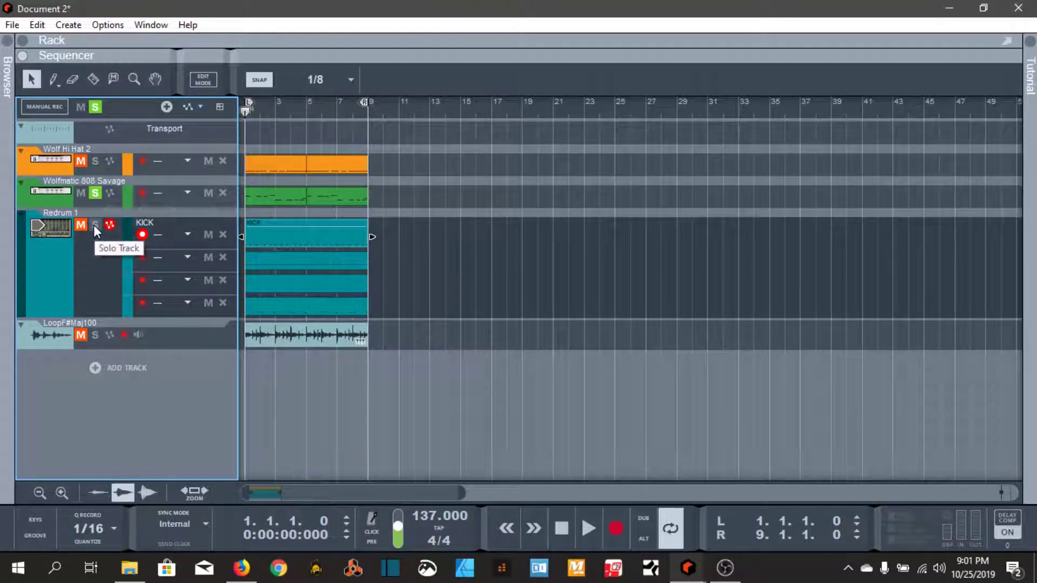
left_click(94, 225)
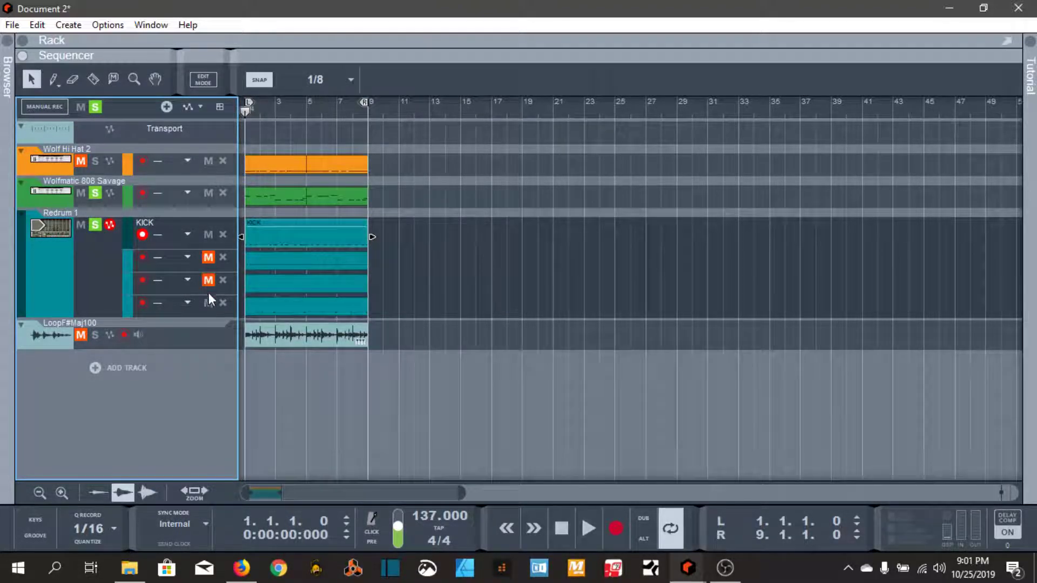
key("space")
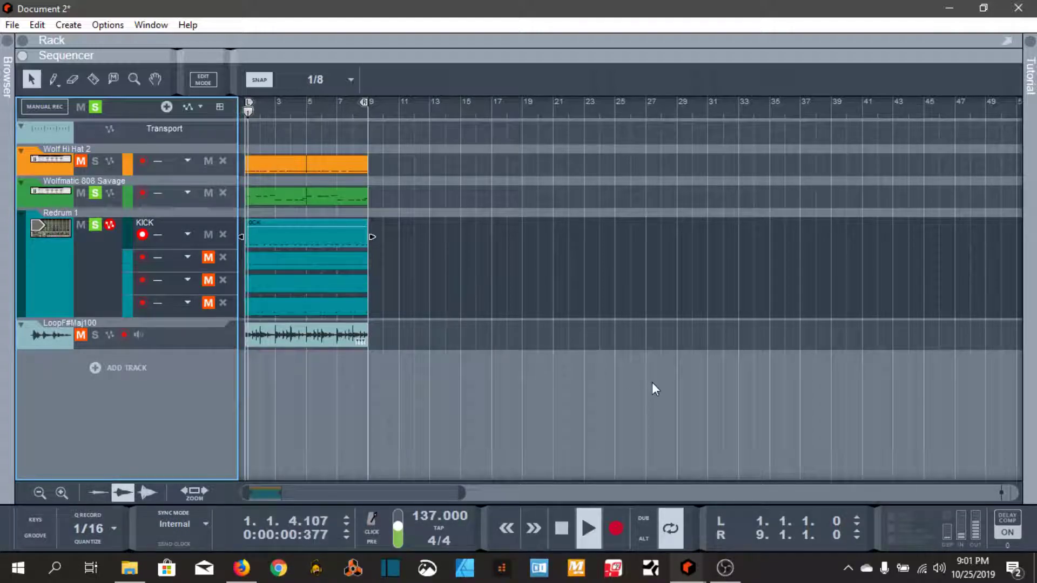
Step: Turn on the master compressor, raise its threshold slightly, and A/B the 808 compressor
key("F5")
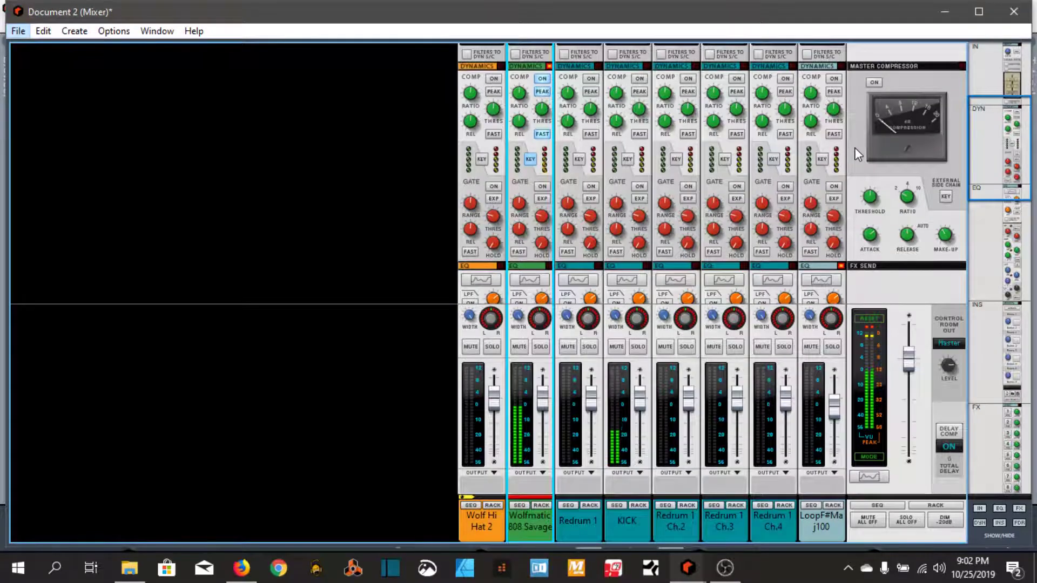
left_click(872, 84)
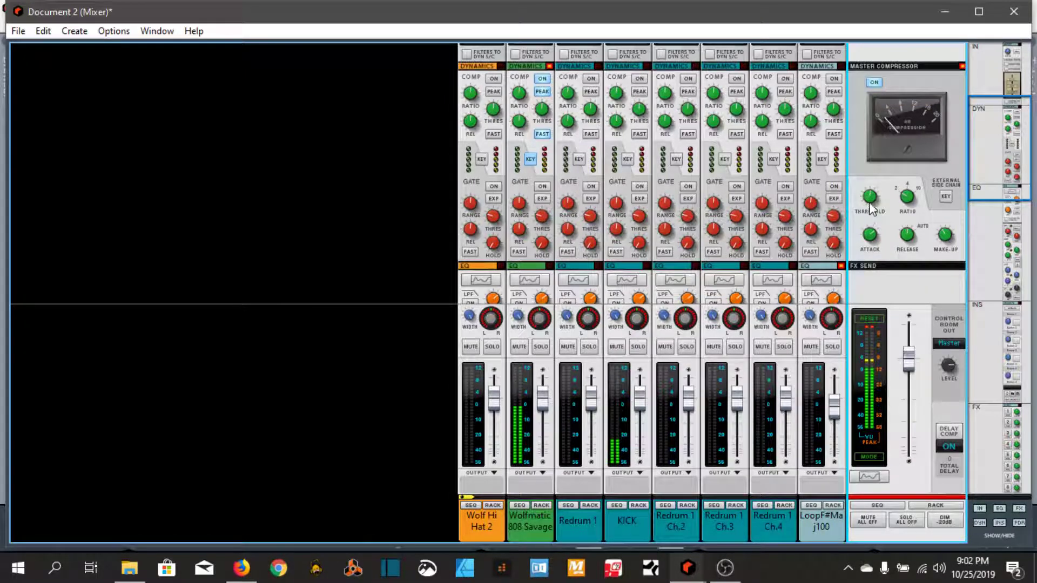
left_click_drag(879, 202, 878, 194)
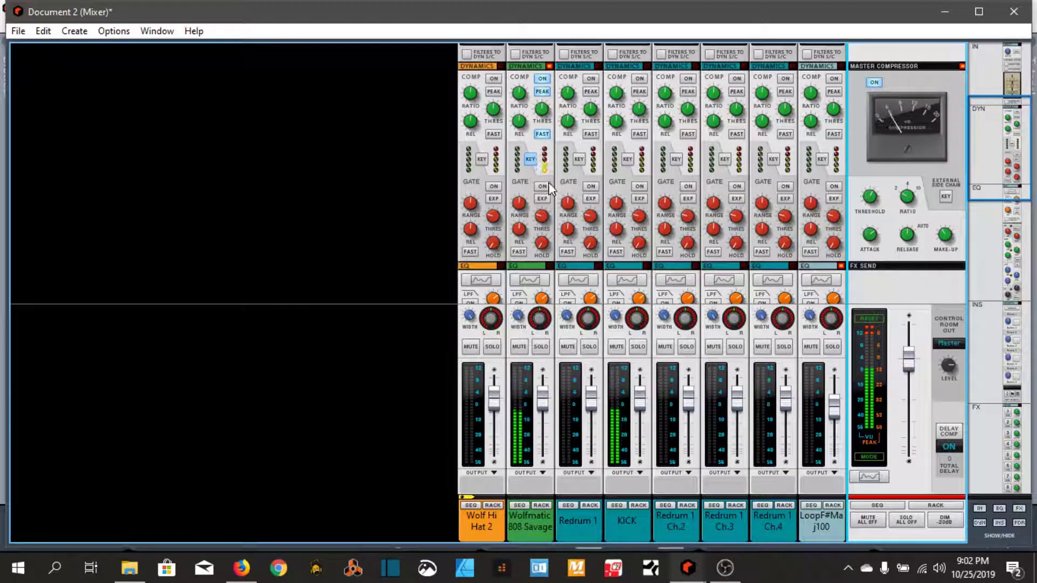
left_click(541, 79)
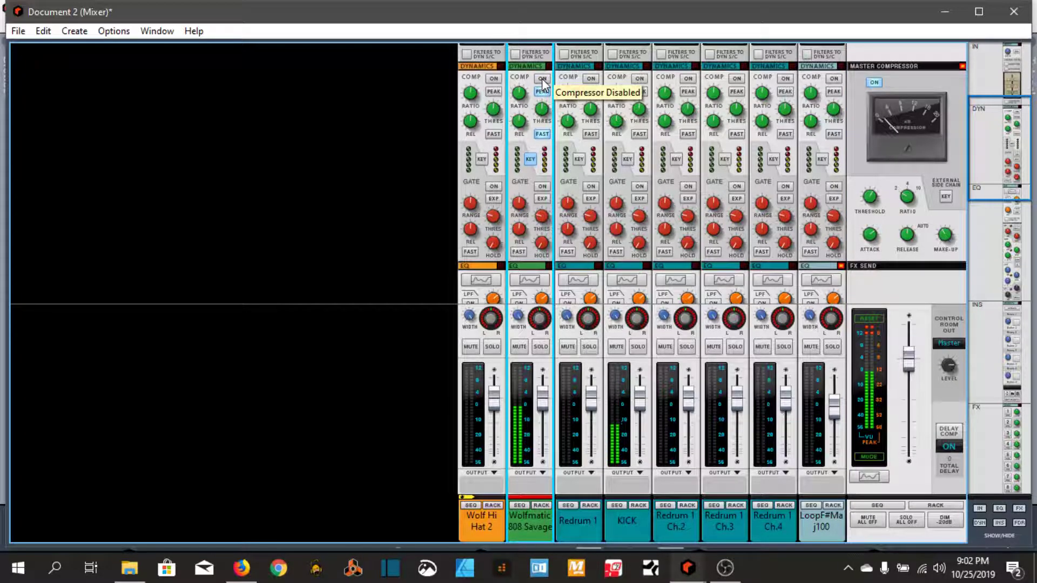
left_click(541, 79)
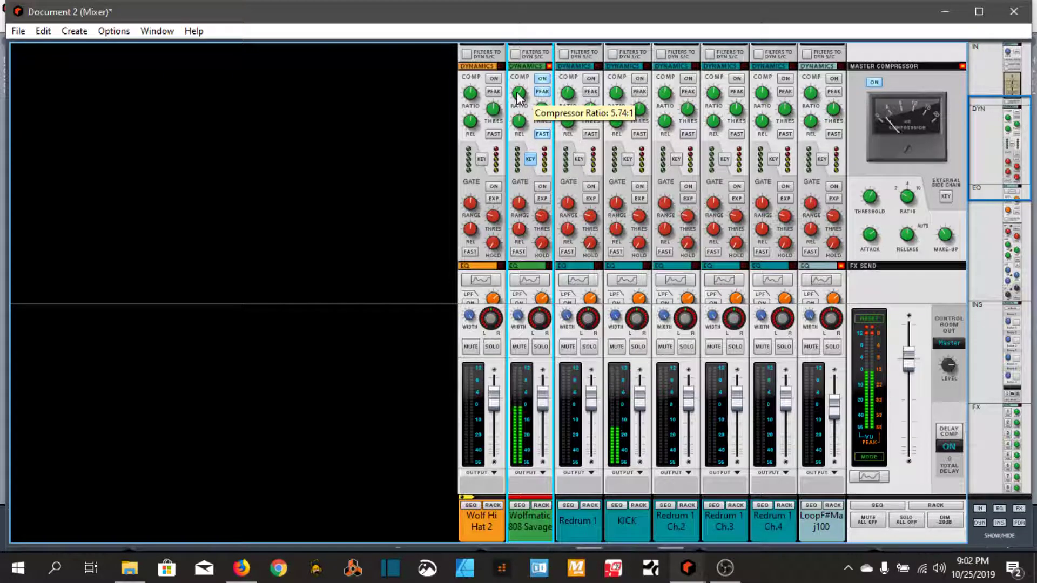
scroll(517, 91, "up", 2)
scroll(517, 92, "up", 2)
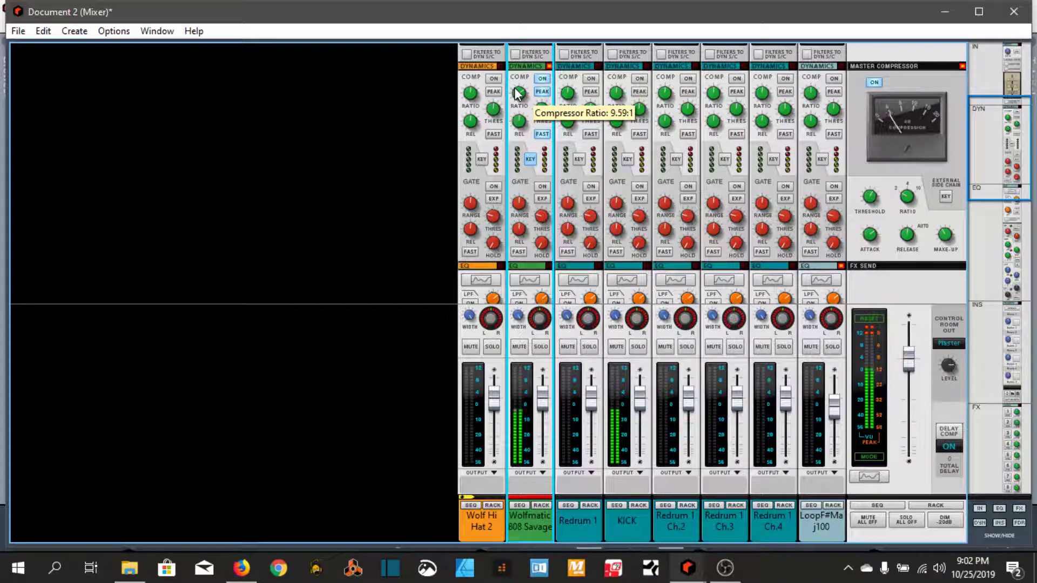
scroll(518, 123, "down", 2)
scroll(518, 123, "down", 2)
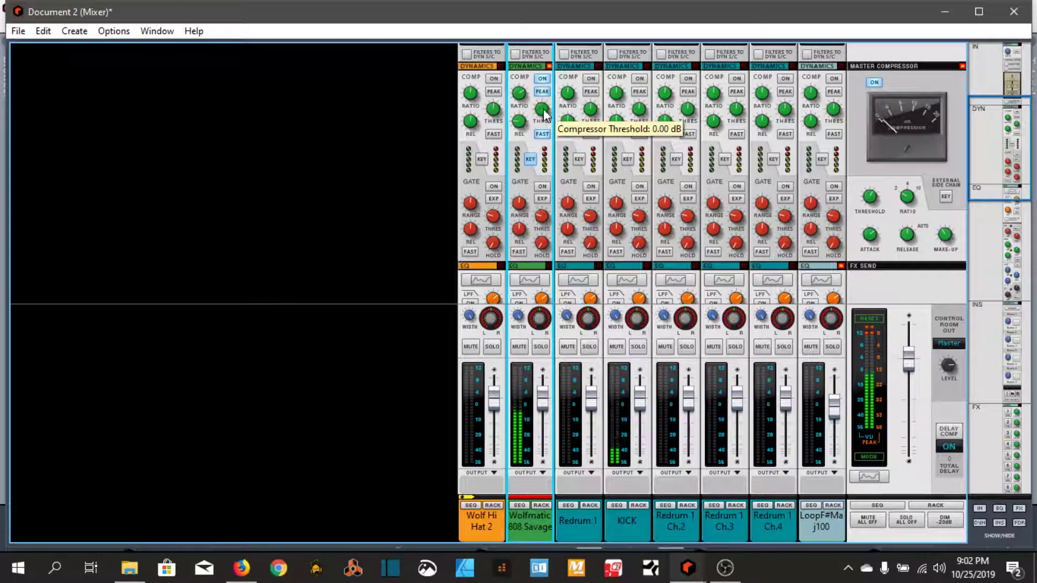
mouse_move(541, 109)
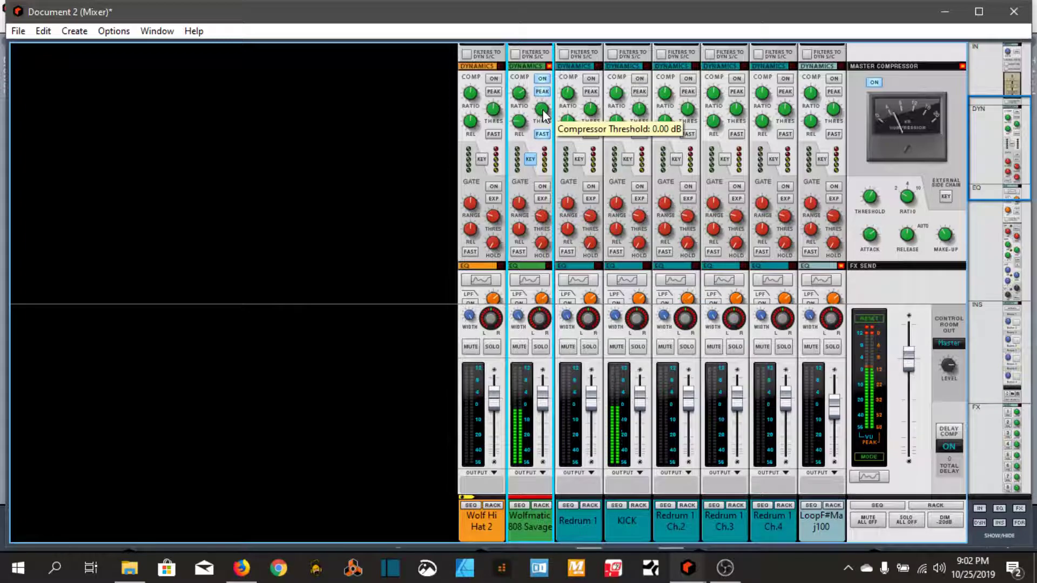
Step: Set the 808 compressor threshold to about -23 dB
left_click_drag(543, 116, 541, 154)
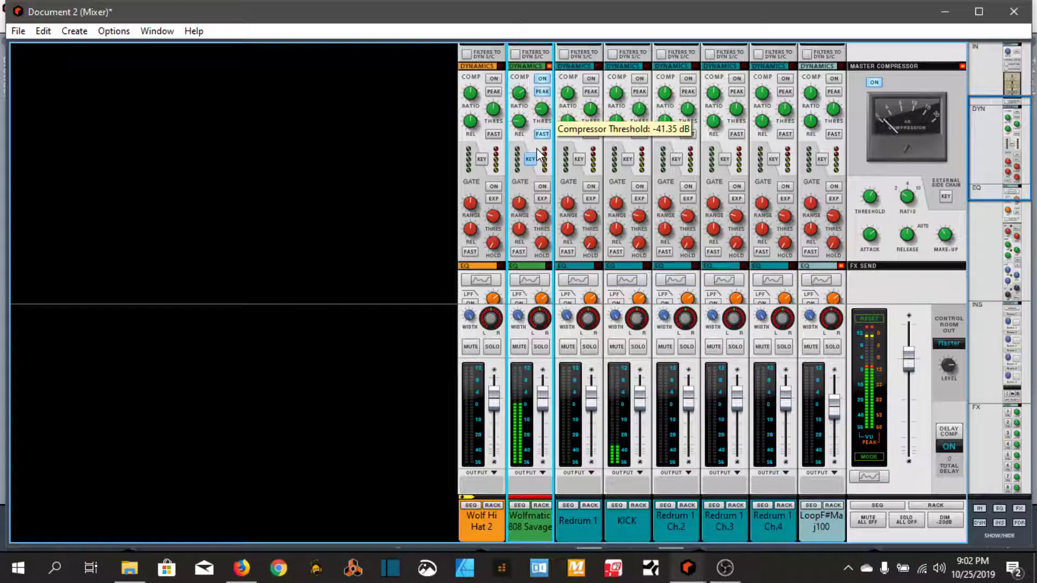
left_click_drag(537, 156, 540, 69)
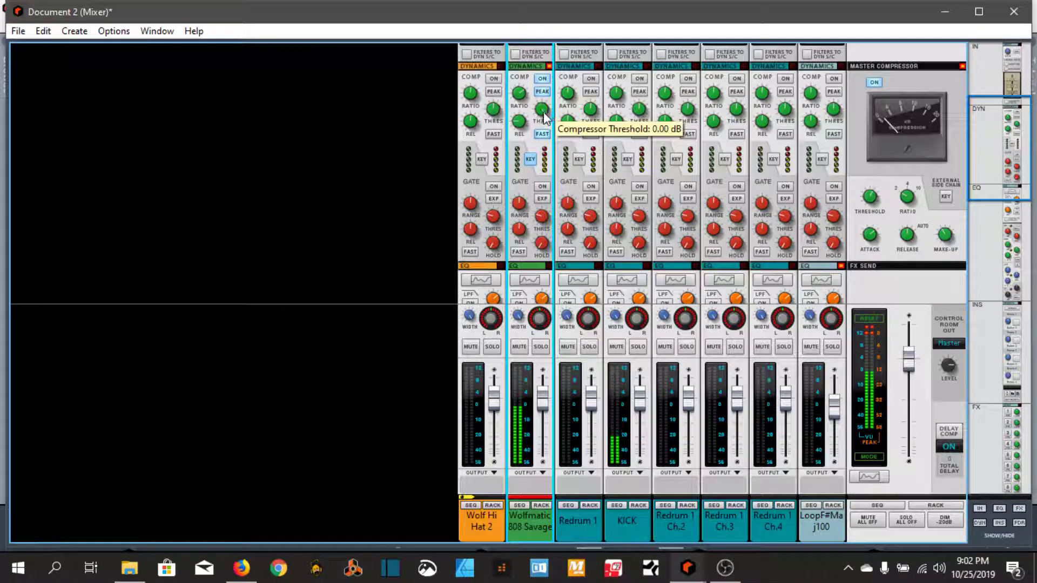
left_click_drag(544, 108, 545, 135)
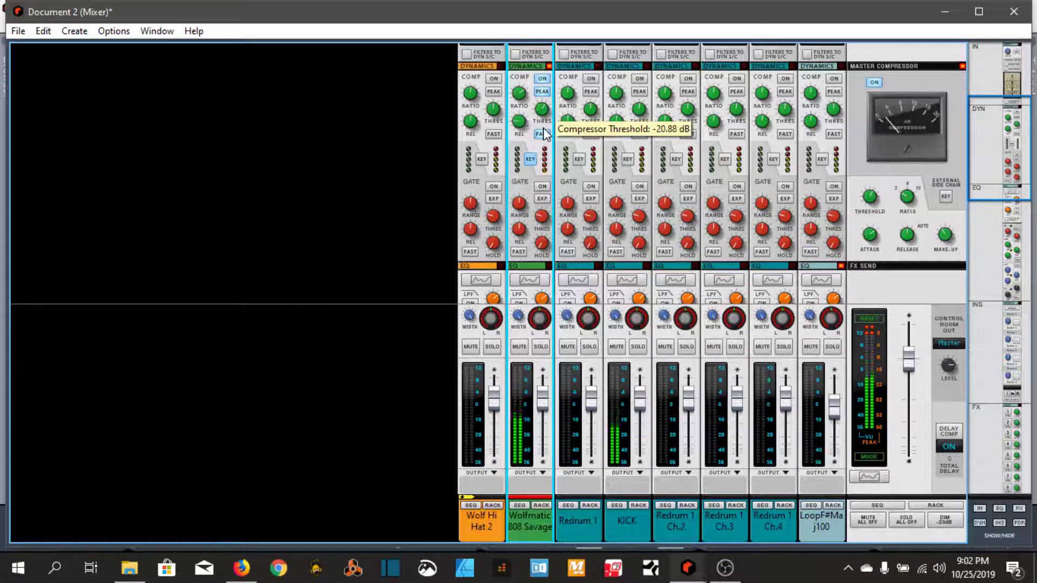
left_click_drag(544, 133, 544, 136)
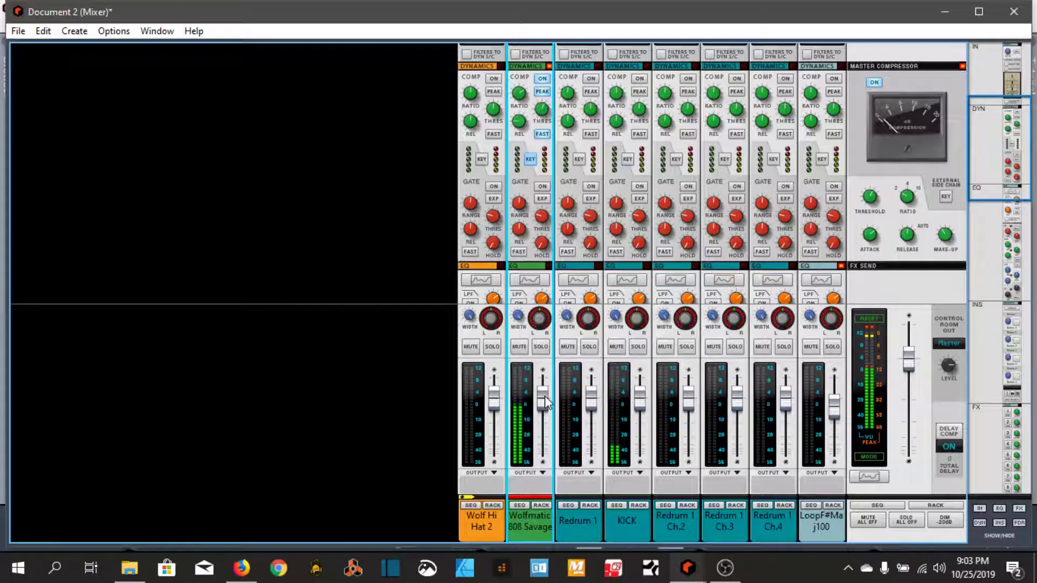
Step: Drop the 808 channel to -3 dB, then solo KICK and lower its fader
left_click_drag(546, 405, 547, 409)
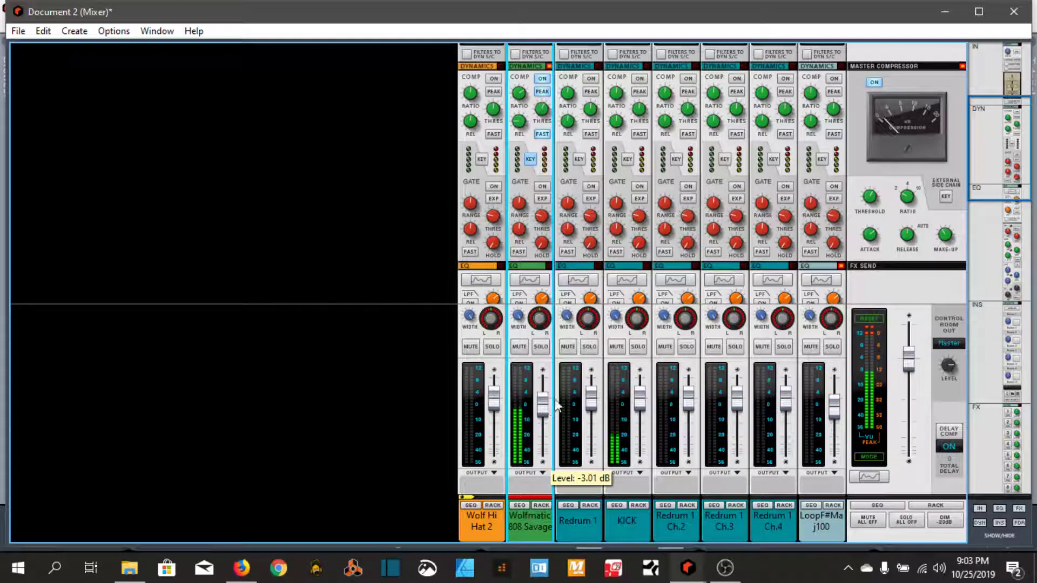
left_click(871, 322)
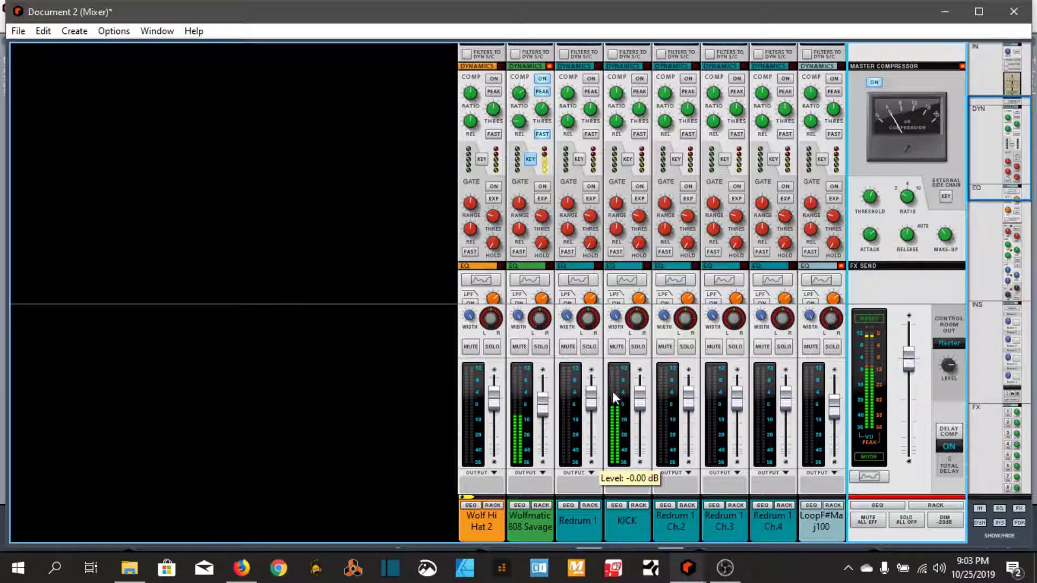
left_click(638, 347)
left_click_drag(640, 403, 640, 418)
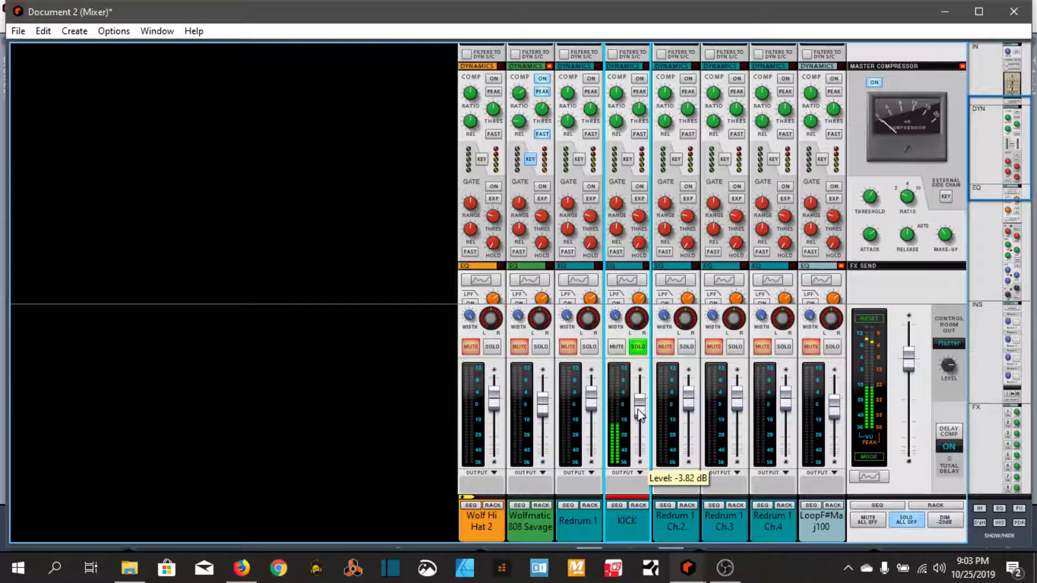
Step: Solo the Wolfmatic 808 Savage channel, lower it to about -5.5 dB, and dock the mixer
left_click(540, 347)
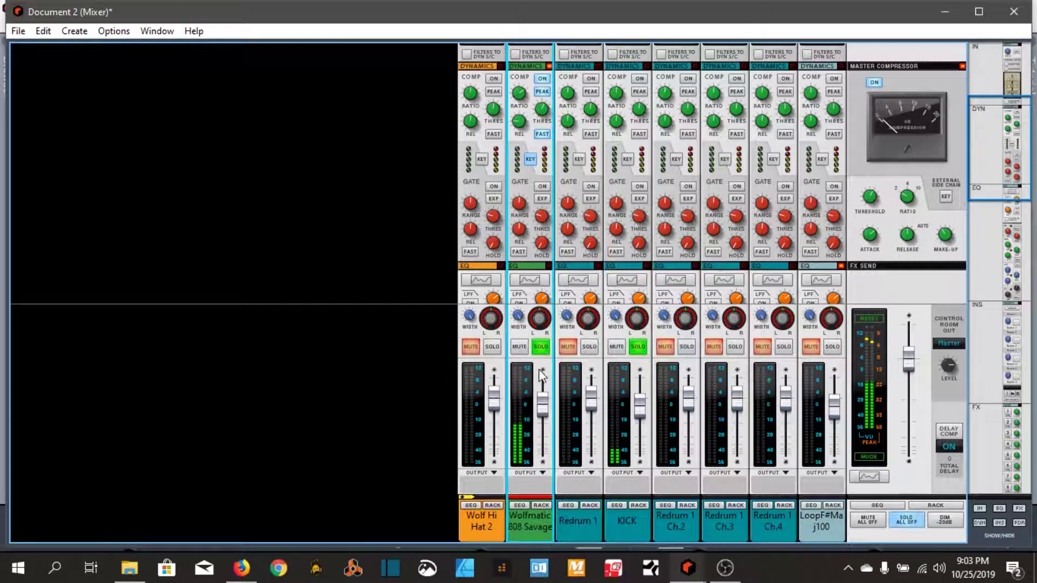
left_click_drag(542, 401, 544, 416)
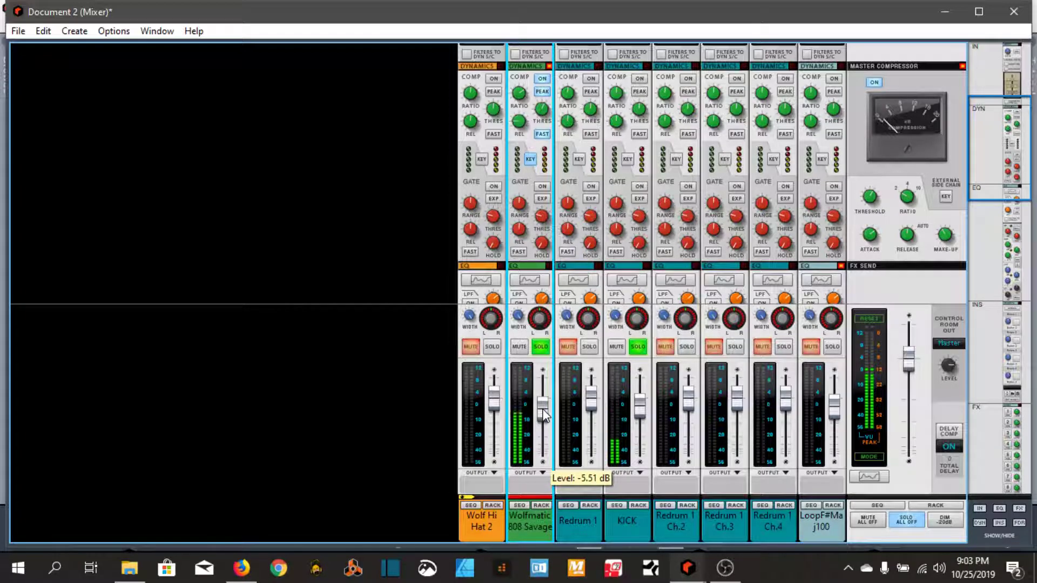
scroll(534, 163, "up", 2)
scroll(533, 163, "up", 1)
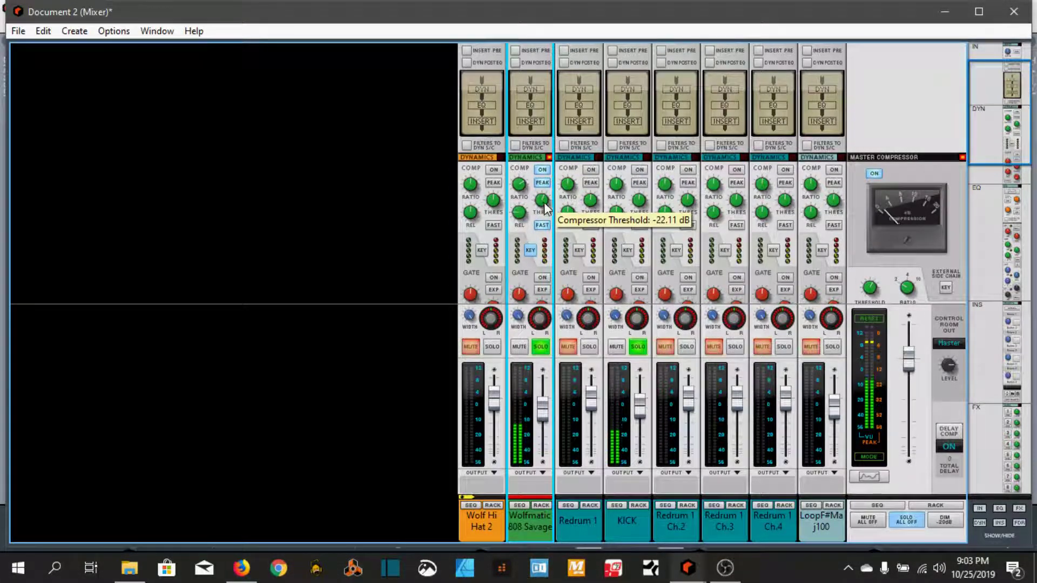
scroll(543, 213, "down", 3)
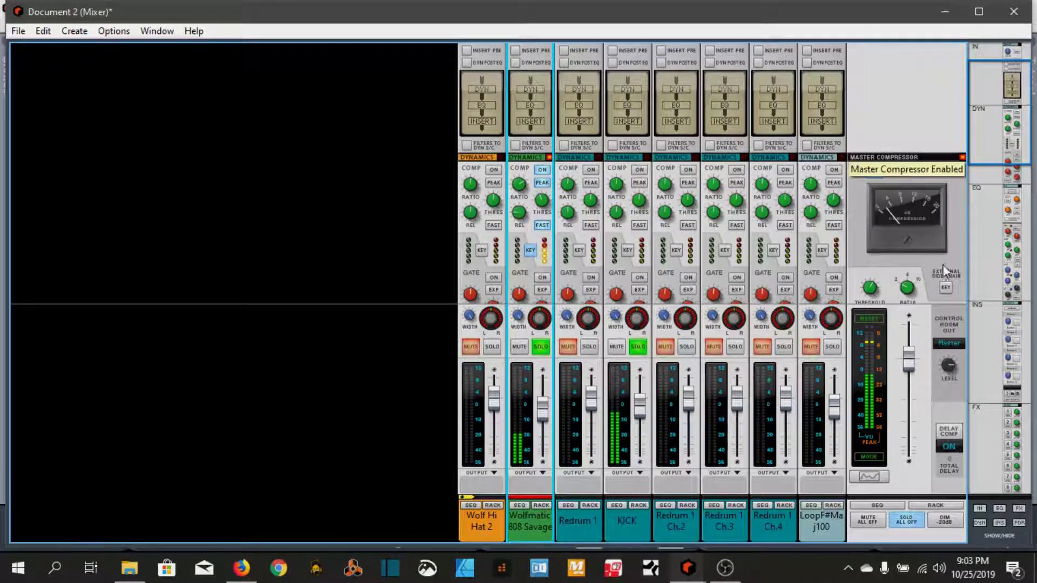
left_click(1013, 14)
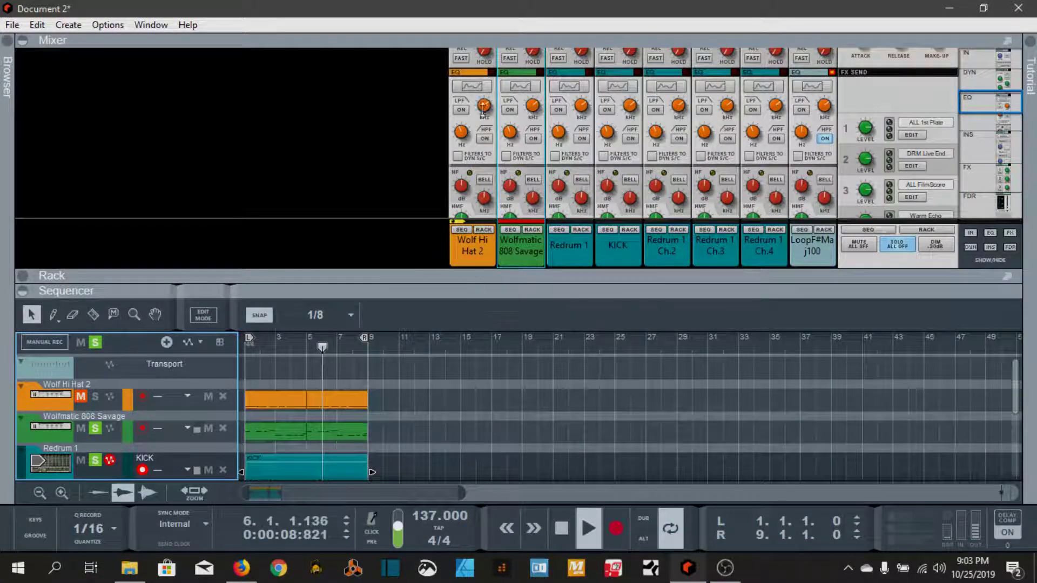
Step: Clear the track solos and unmute the three lower Redrum lanes in the maximized sequencer
double_click(473, 293)
left_click(95, 240)
left_click(95, 208)
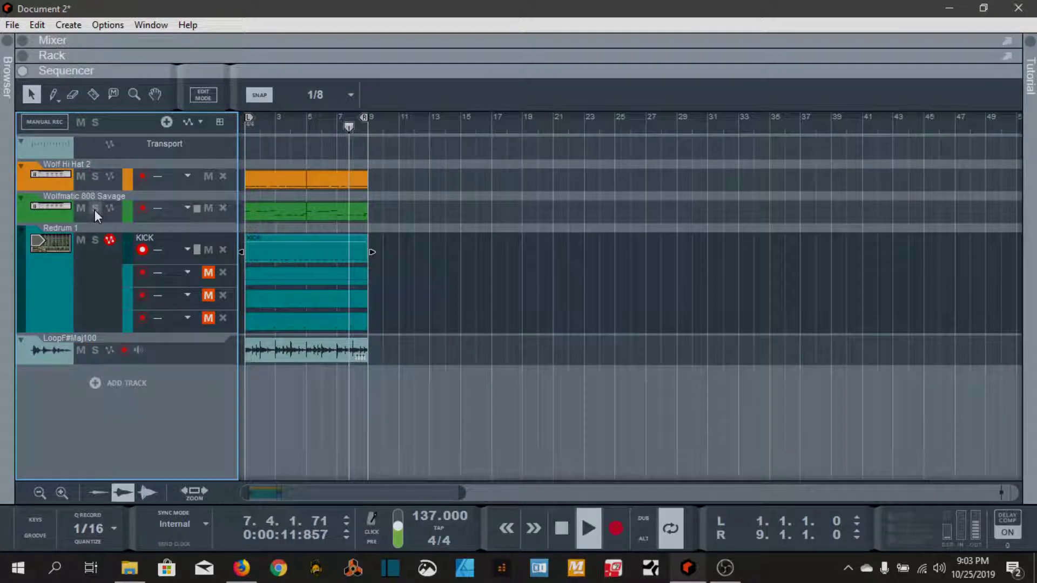
left_click(208, 272)
left_click(208, 295)
left_click(209, 318)
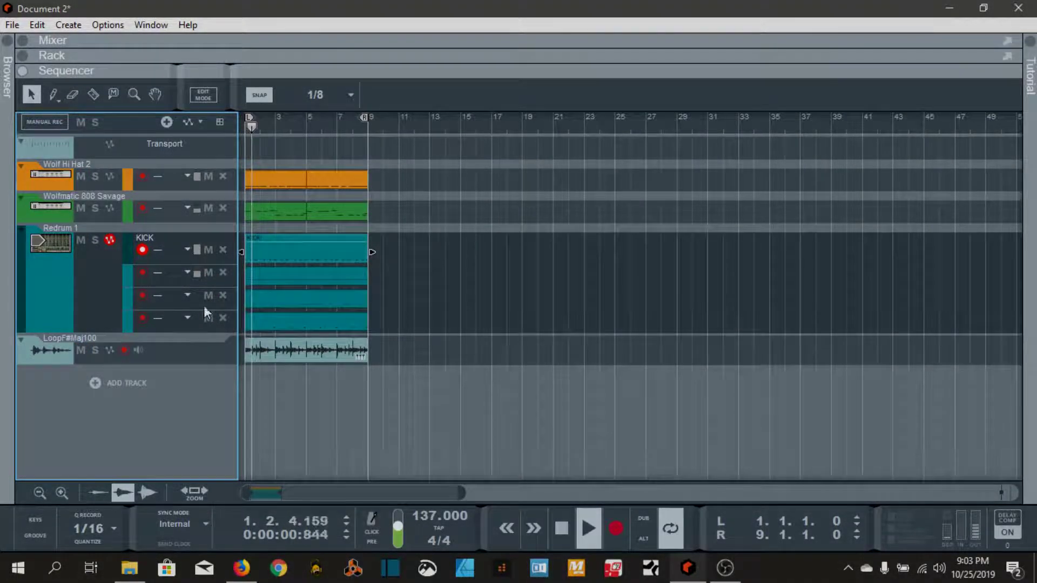
Step: Clear the Wolfmatic 808 Savage and KICK solos in the rack, then maximize the sequencer
left_click_drag(532, 72, 532, 146)
key("F7")
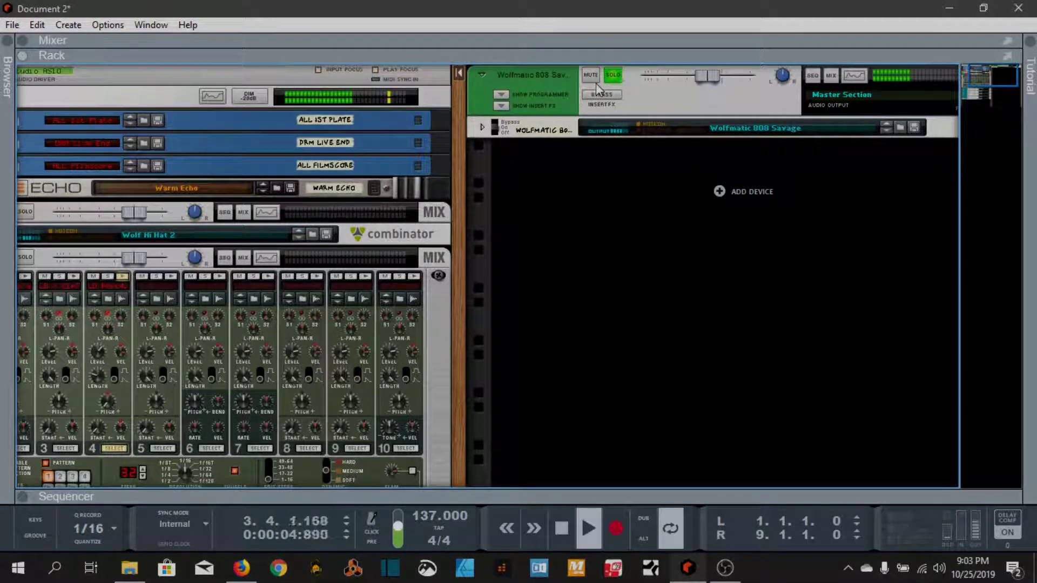
left_click(615, 78)
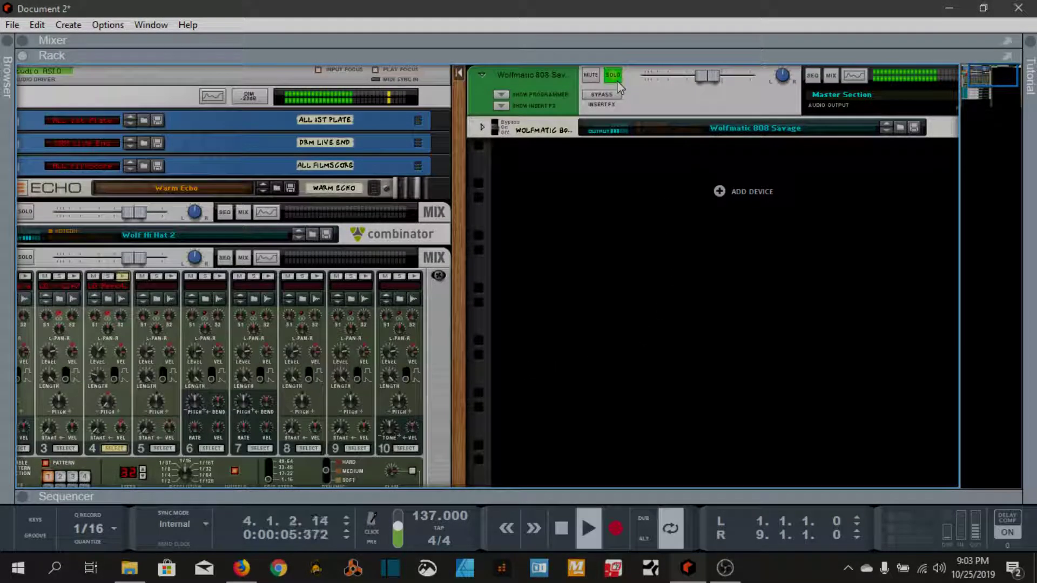
left_click(955, 81)
scroll(174, 292, "down", 5)
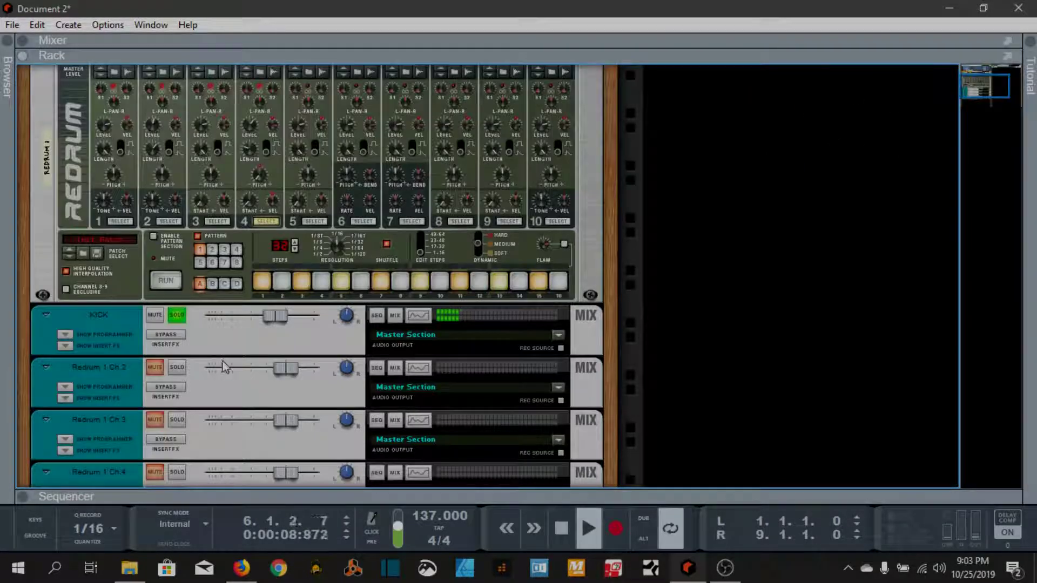
left_click(178, 320)
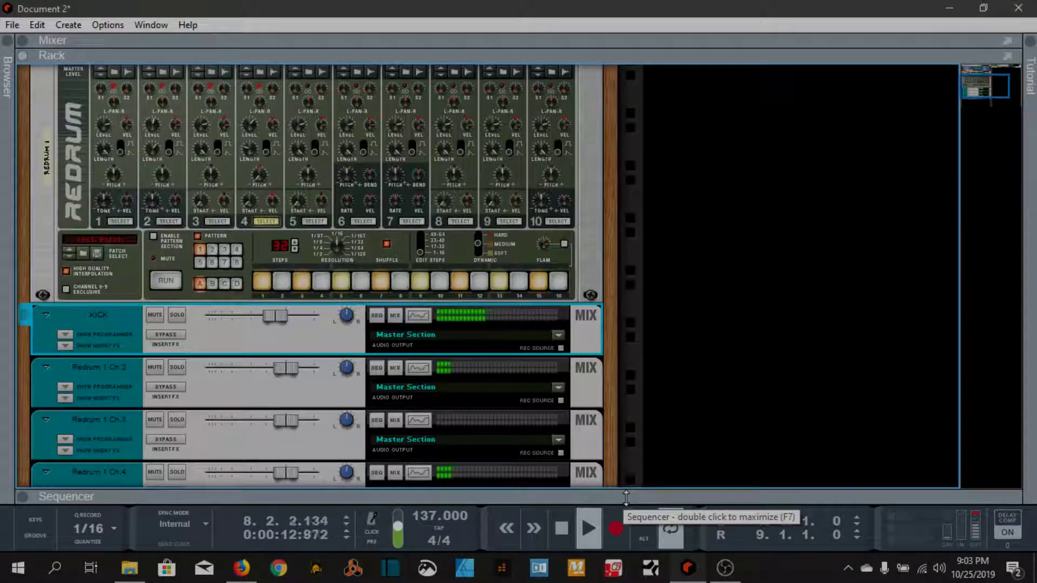
left_click_drag(625, 495, 486, 72)
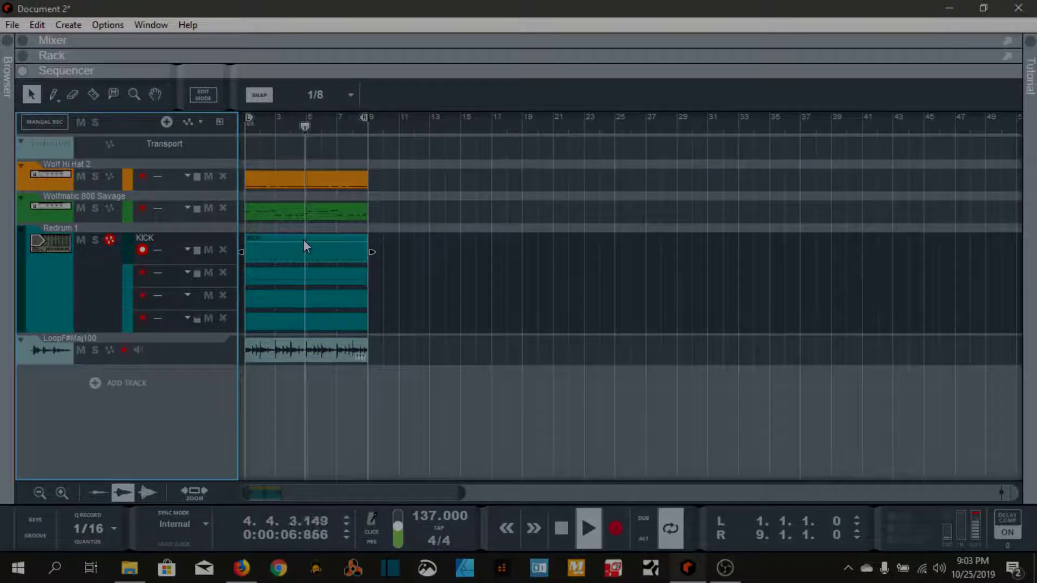
Step: Maximize the mixer and select the Hi Hat 2, Redrum Ch.4, KICK and 808 channels in turn
left_click(445, 72)
left_click(580, 58)
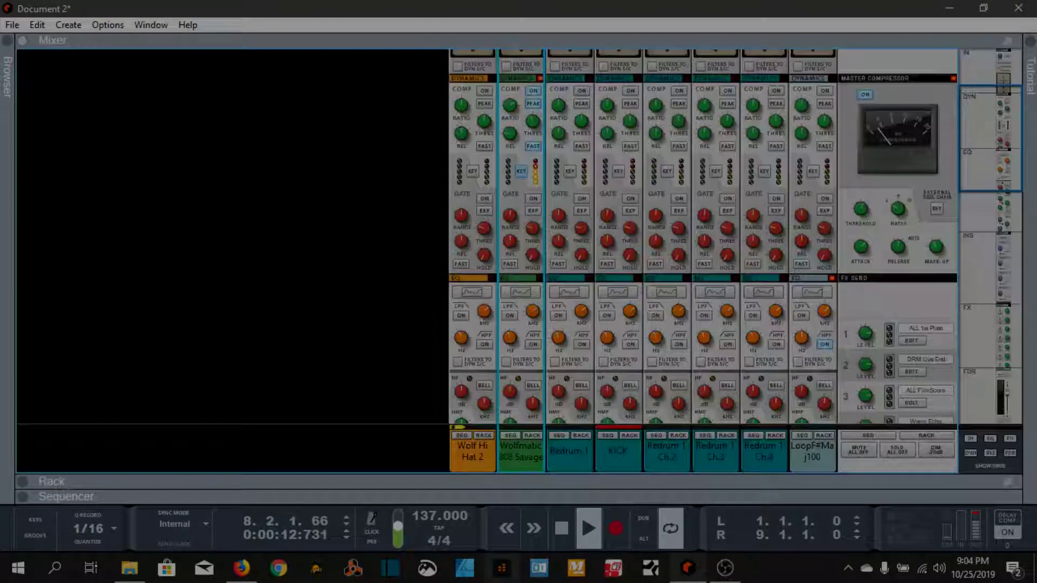
scroll(668, 344, "down", 10)
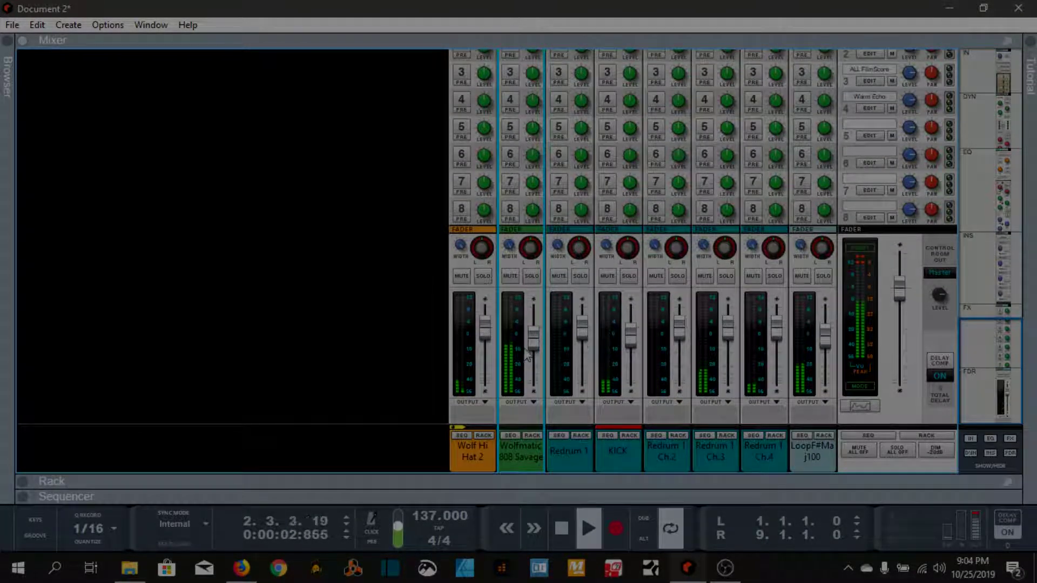
left_click(486, 336)
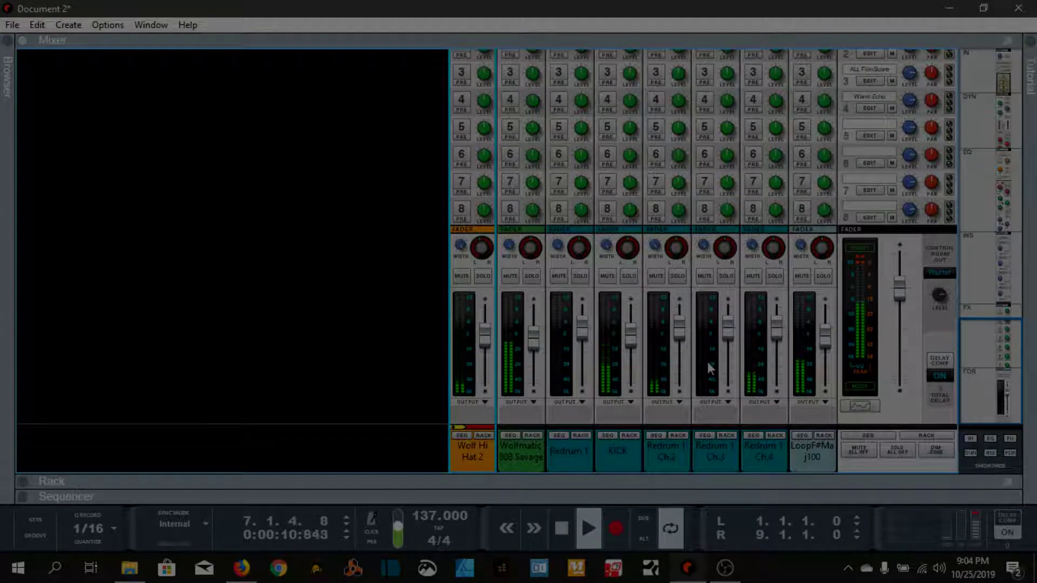
left_click(775, 255)
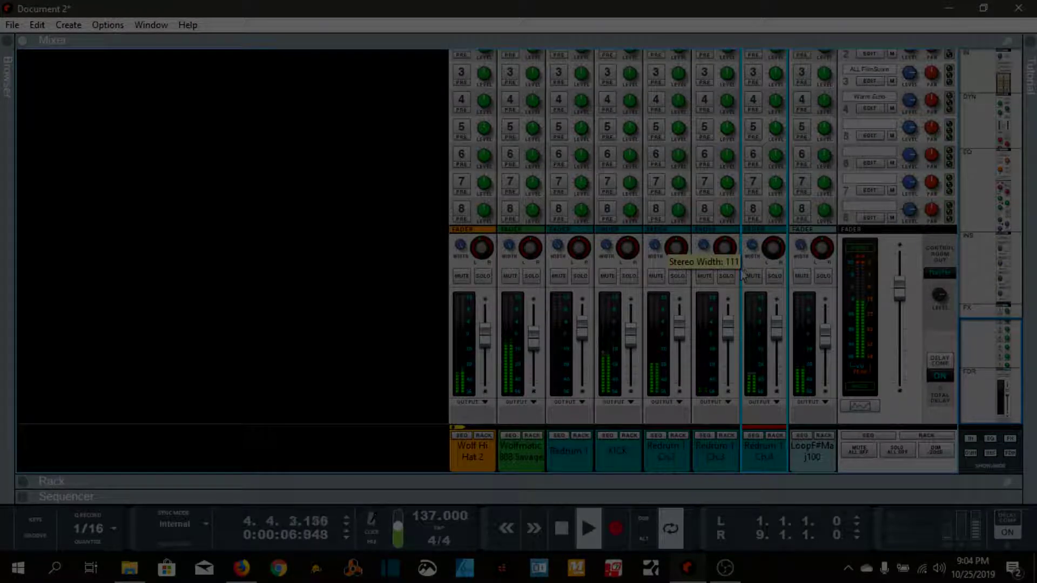
left_click(612, 264)
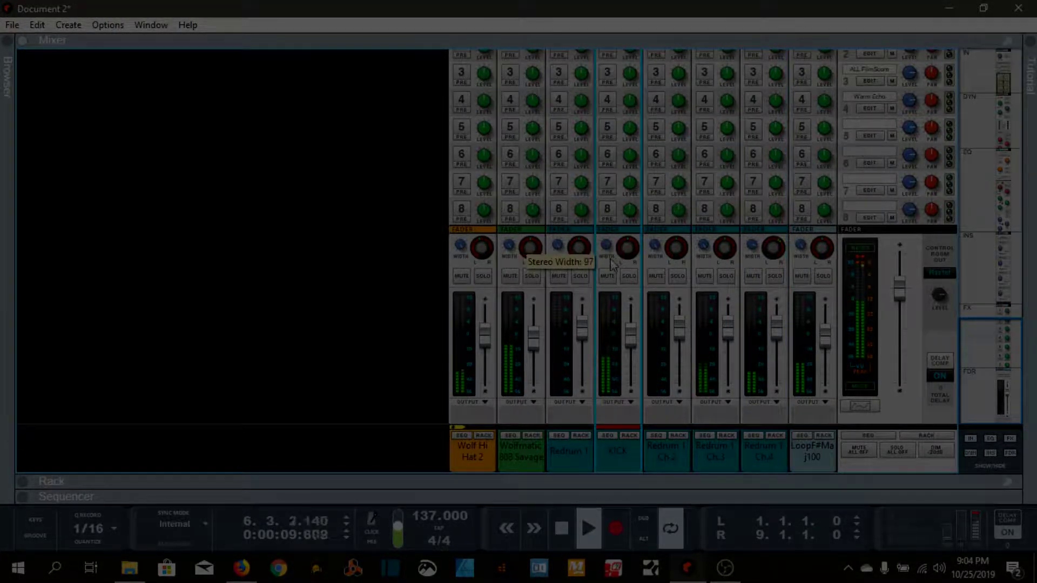
left_click(510, 251)
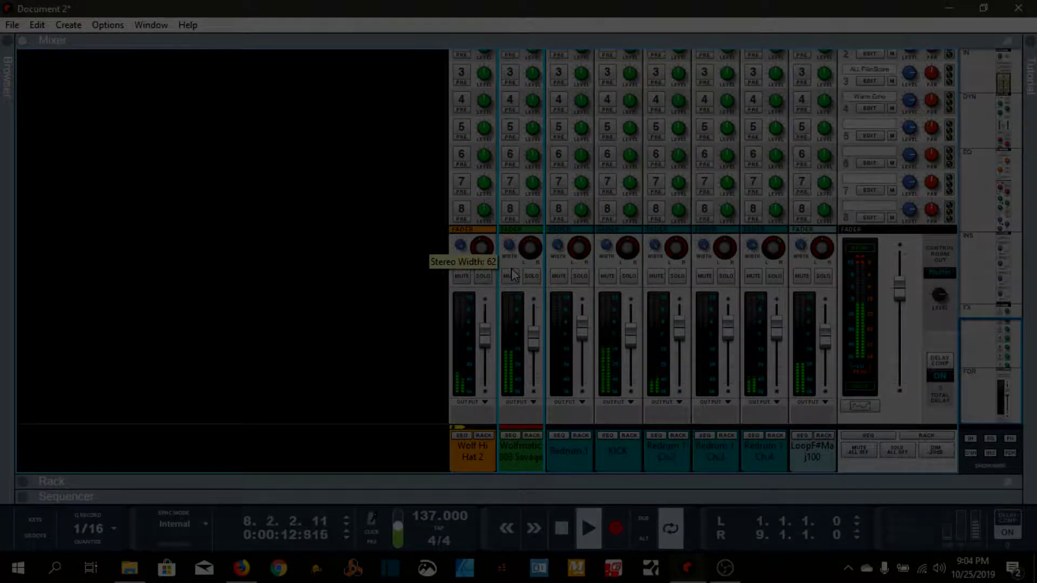
scroll(543, 227, "up", 5)
scroll(519, 162, "up", 5)
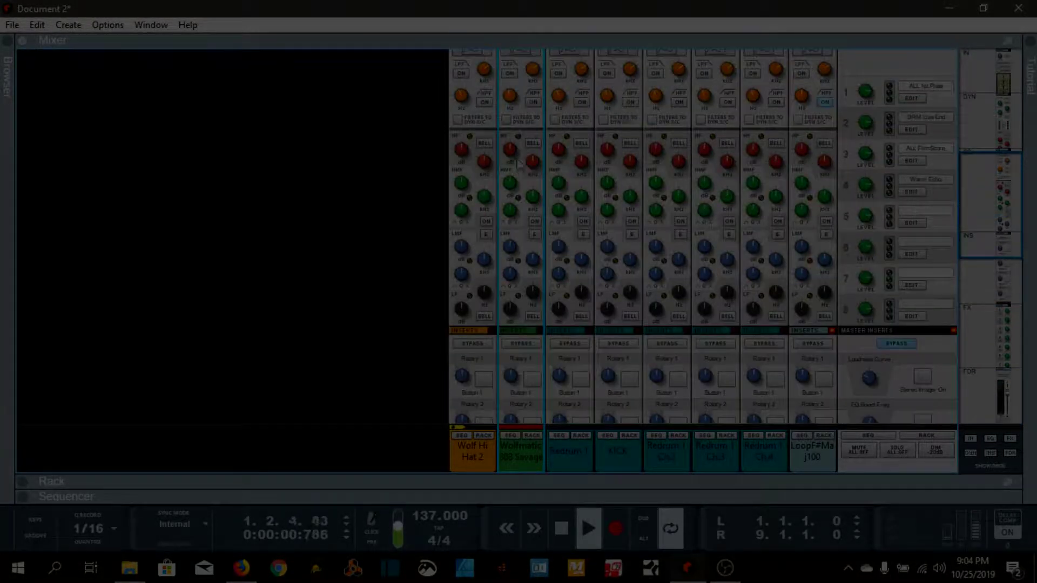
scroll(519, 162, "up", 3)
scroll(526, 150, "up", 3)
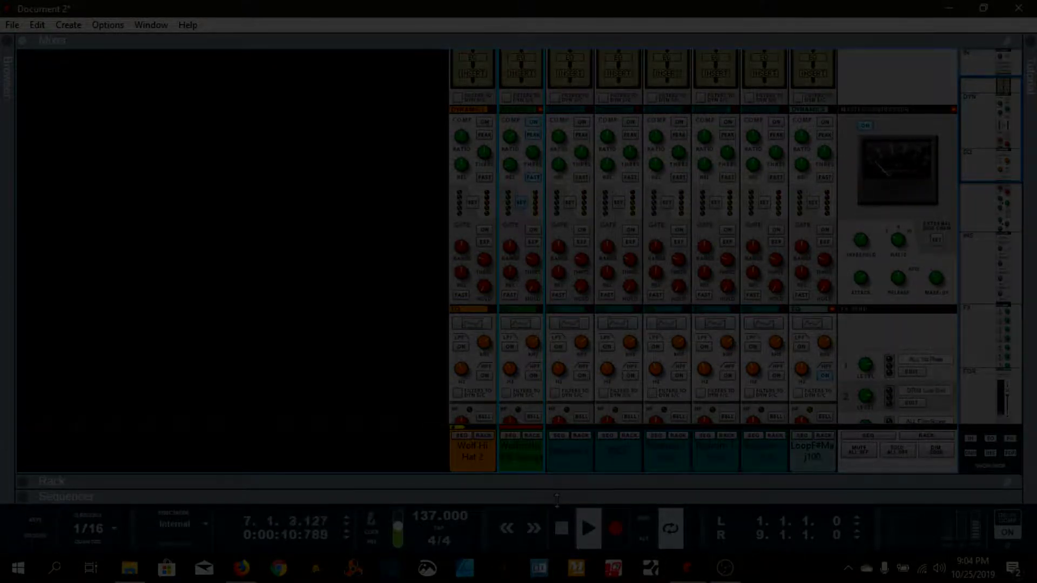
Step: Maximize the sequencer with F7 so every track and clip shows during playback
key("F7")
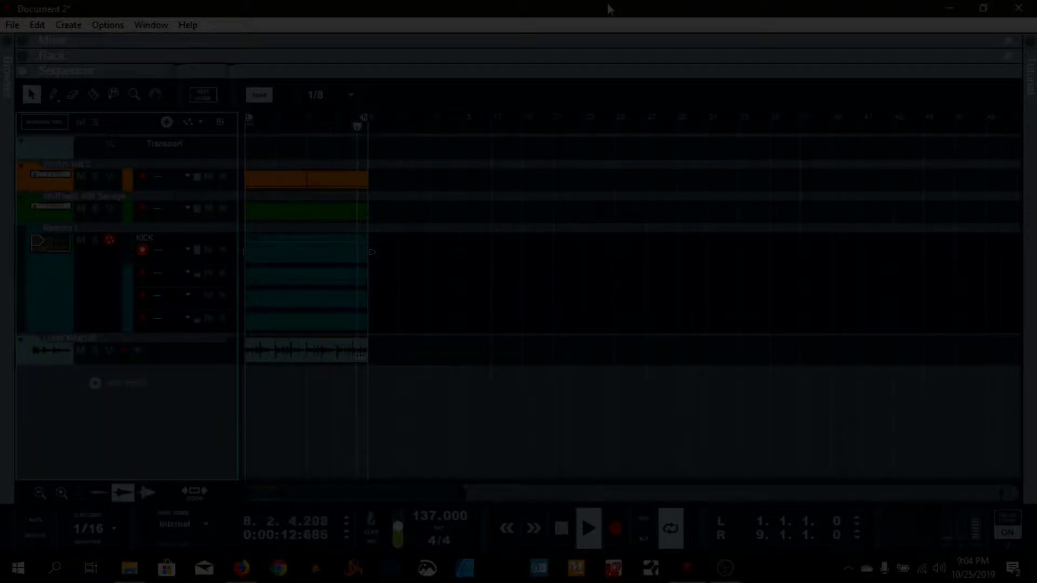